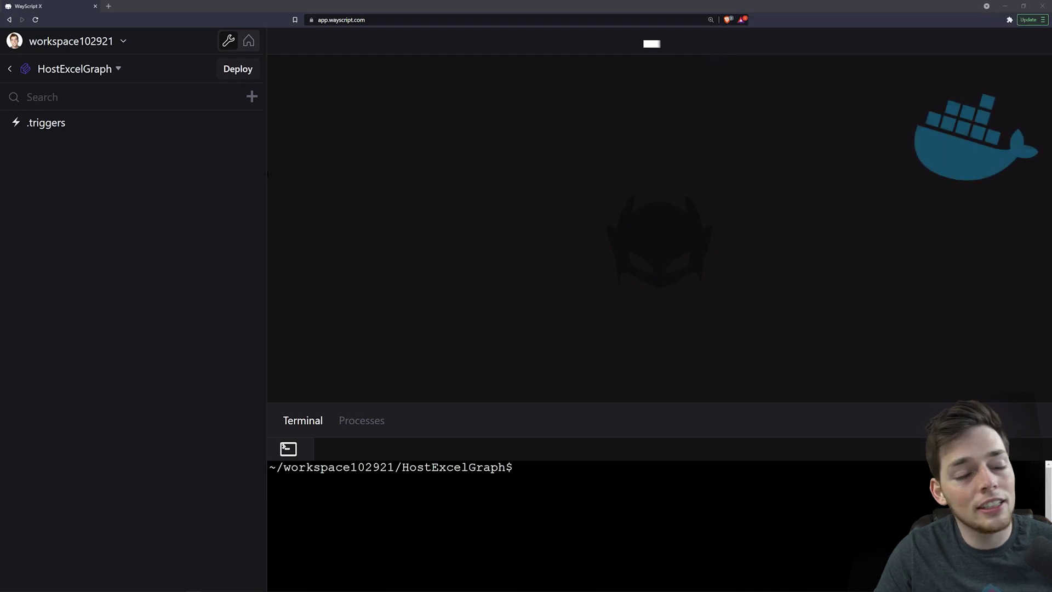
# Create requirements.txt listing flask, pandas, openpyxl and matplotlib, one per line
pyautogui.click(252, 97)
pyautogui.click(190, 130)
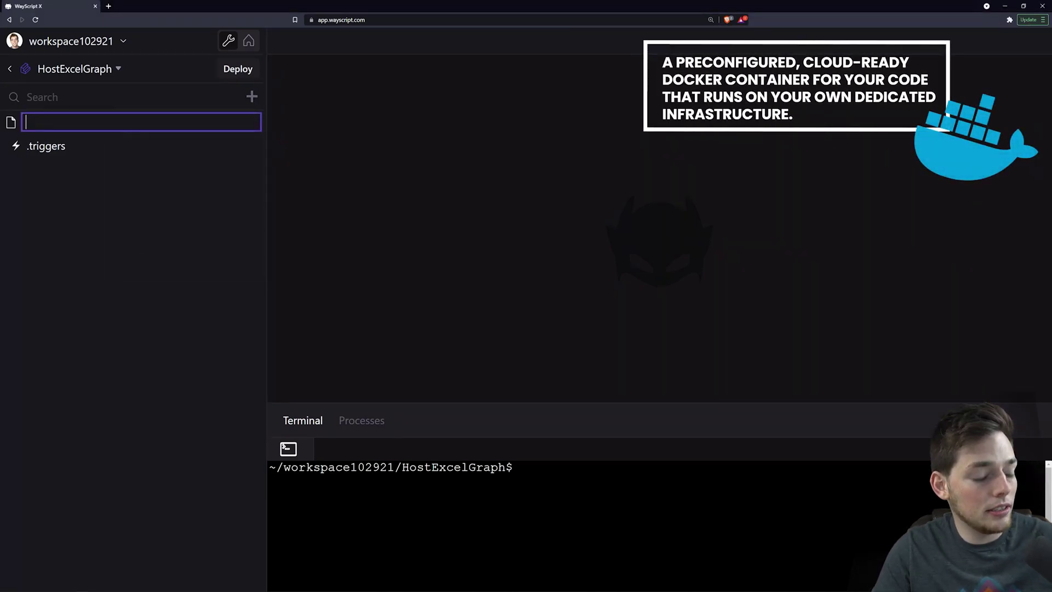
pyautogui.write('requirement')
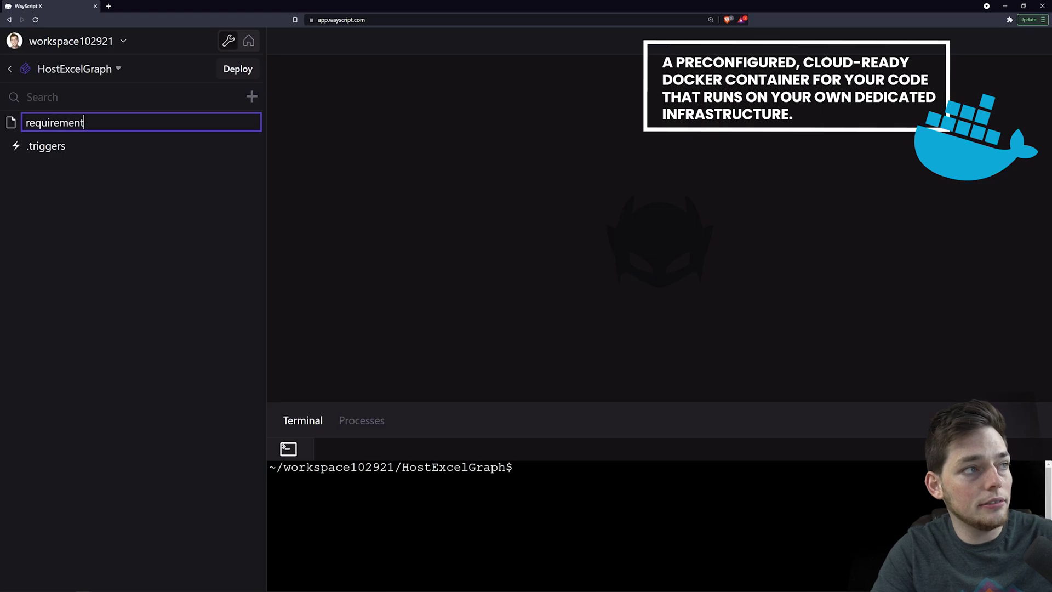
pyautogui.write('s.txt')
pyautogui.press('Return')
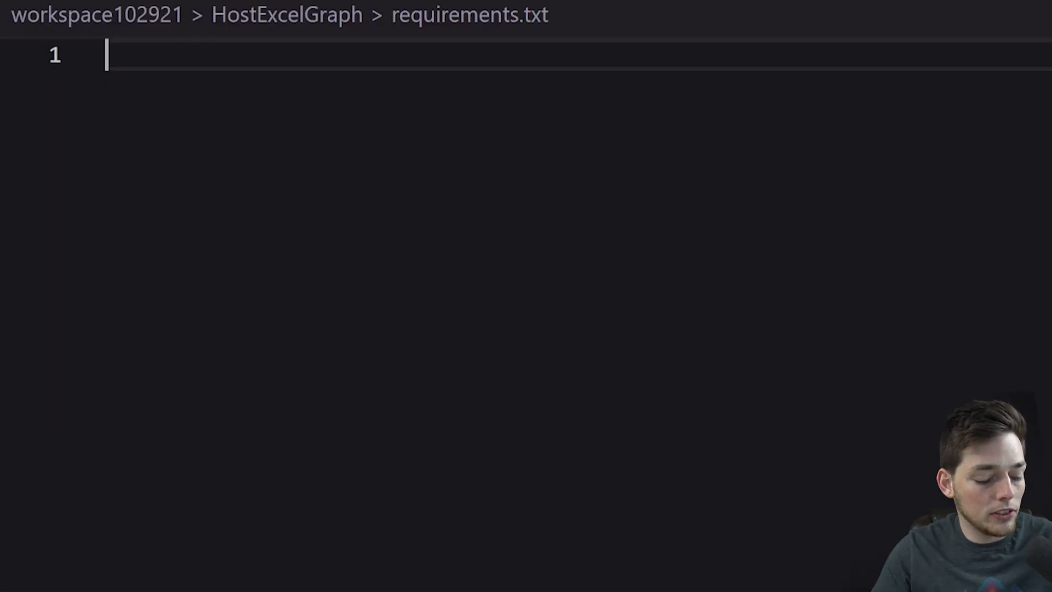
pyautogui.write('fl')
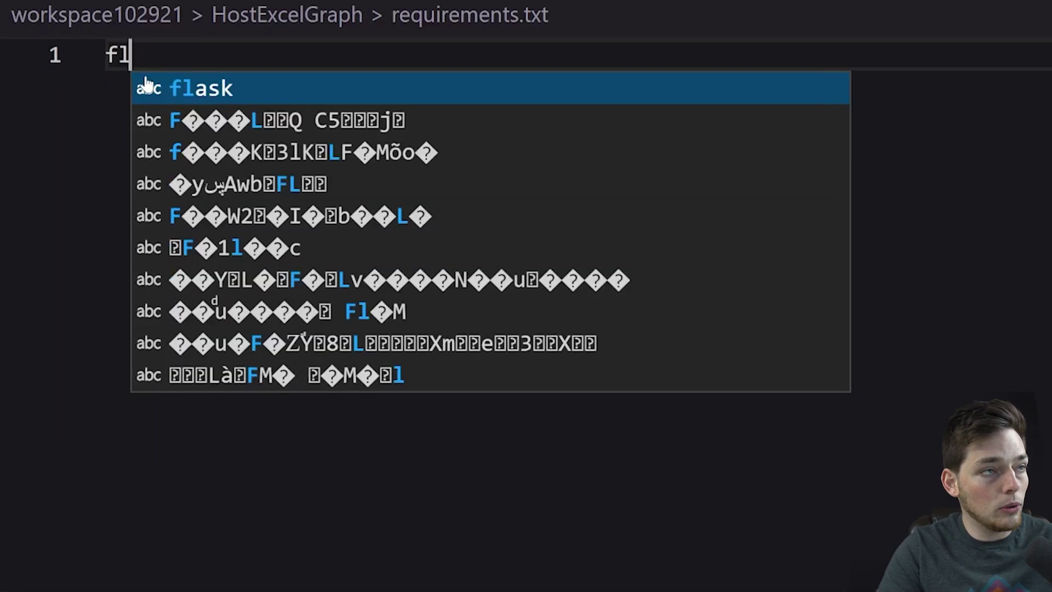
pyautogui.write('ask')
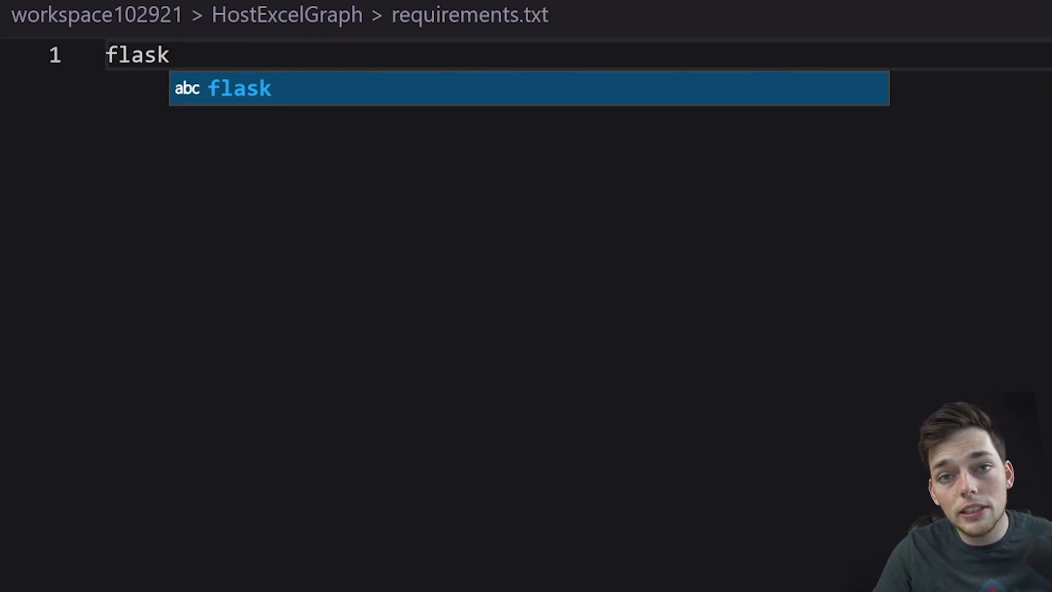
pyautogui.press('Return')
pyautogui.press('Return')
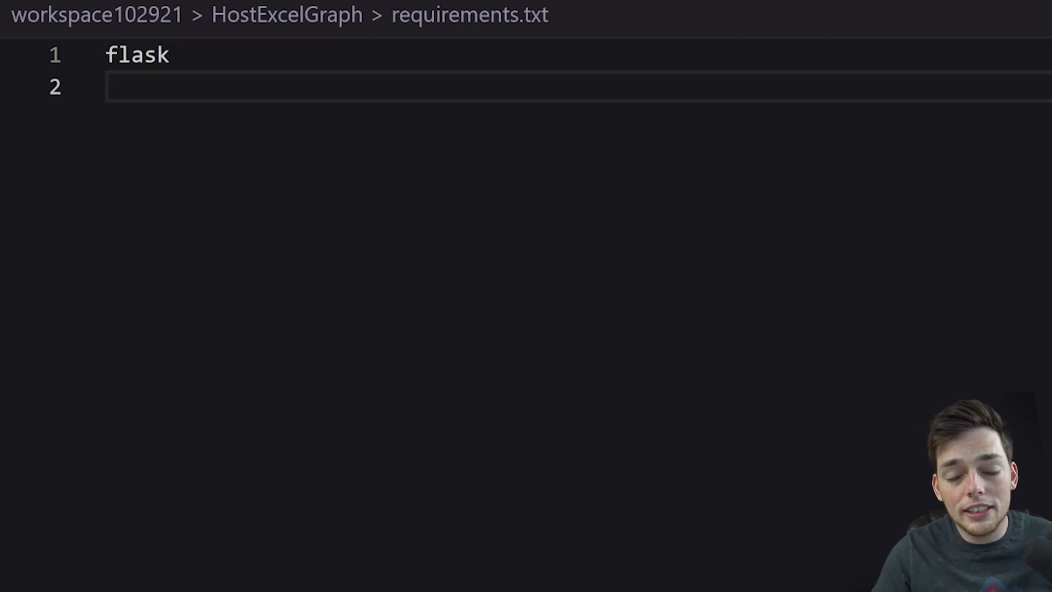
pyautogui.write('pandas')
pyautogui.press('Return')
pyautogui.write('op')
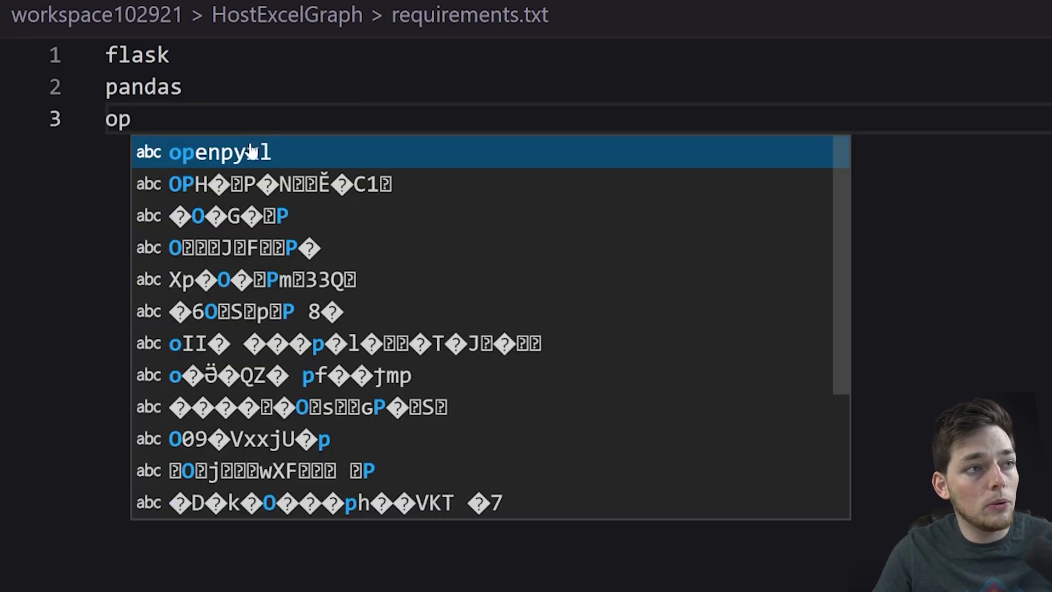
pyautogui.press('Return')
pyautogui.press('Return')
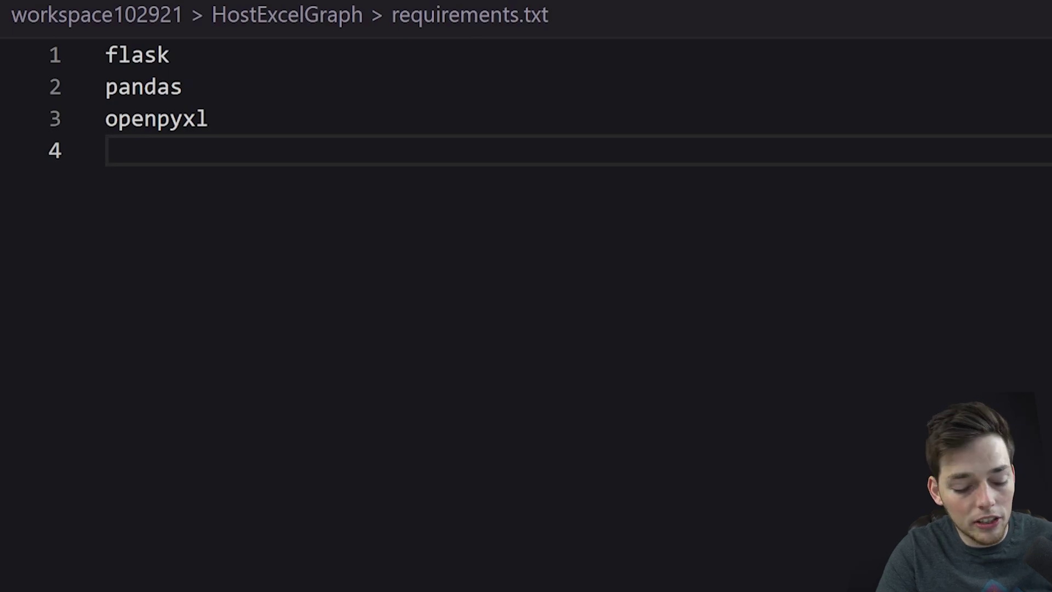
pyautogui.write('matplotlib')
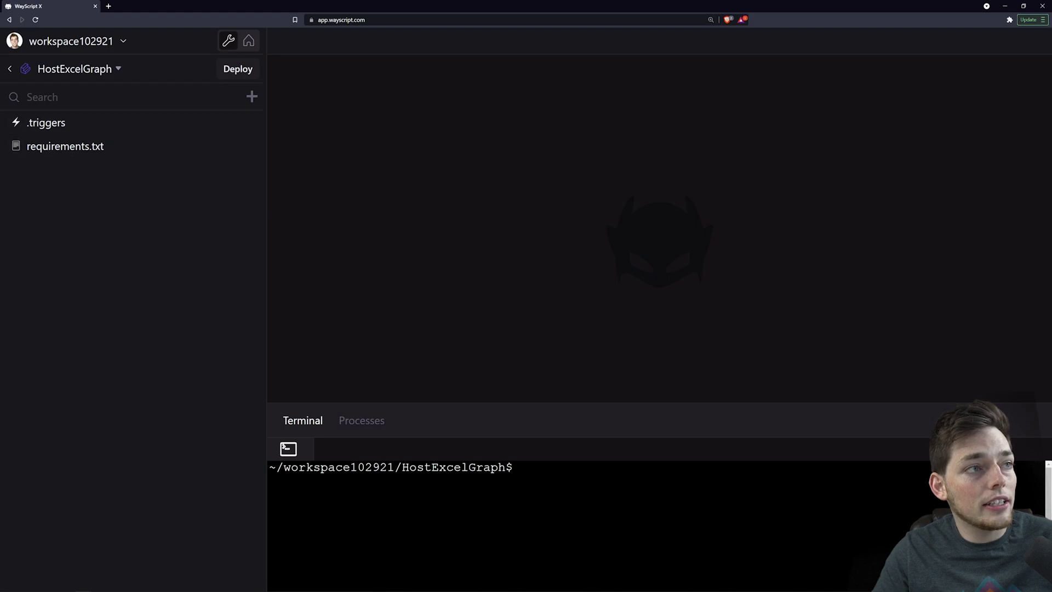
# Create the templates and static folders, then a new app.py file opened for editing
pyautogui.click(252, 98)
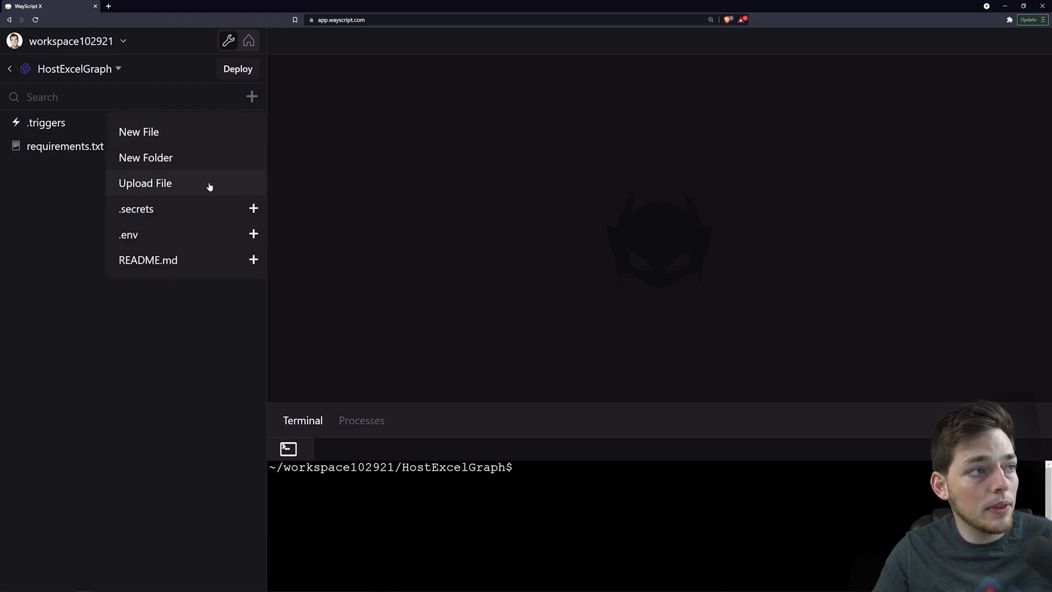
pyautogui.click(206, 158)
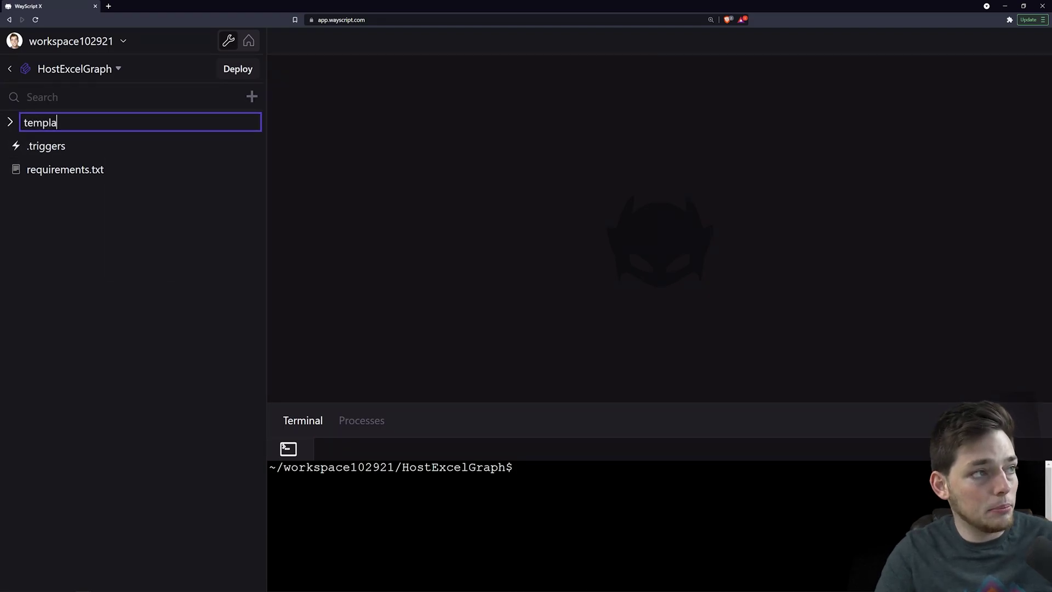
pyautogui.press('Return')
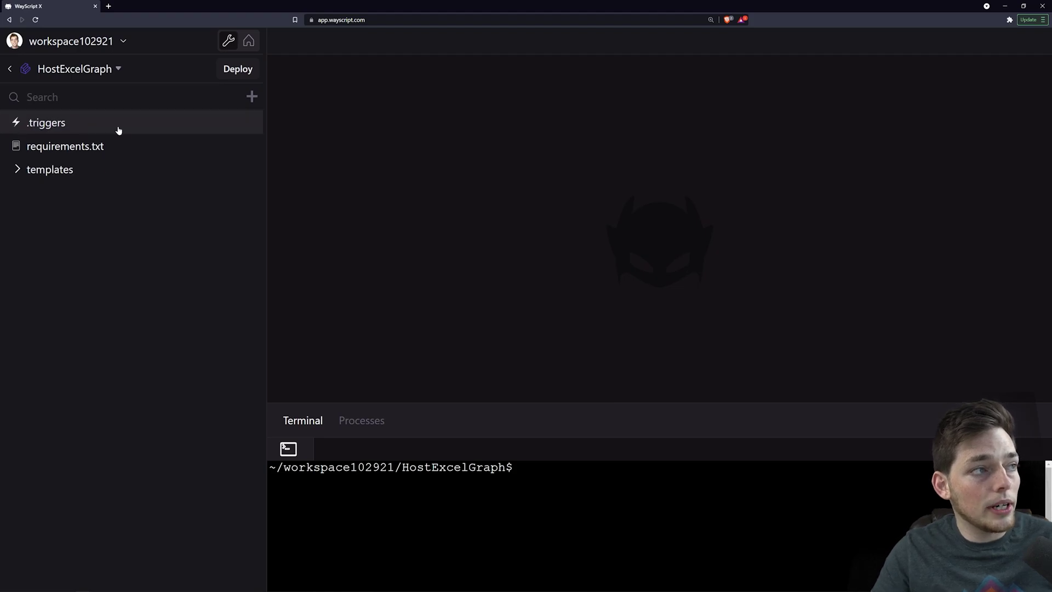
pyautogui.click(252, 97)
pyautogui.click(169, 157)
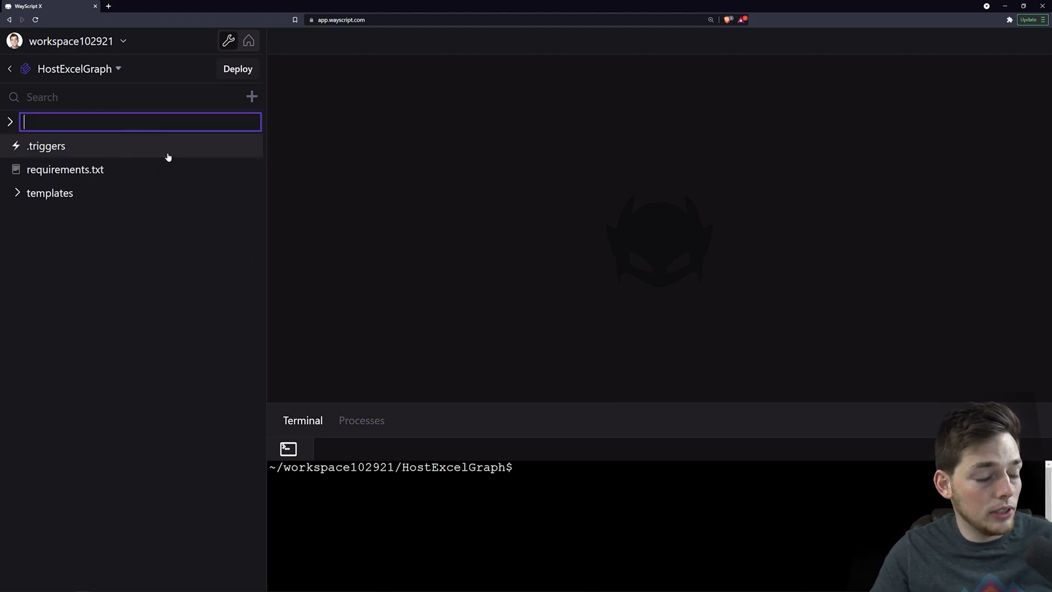
pyautogui.write('static')
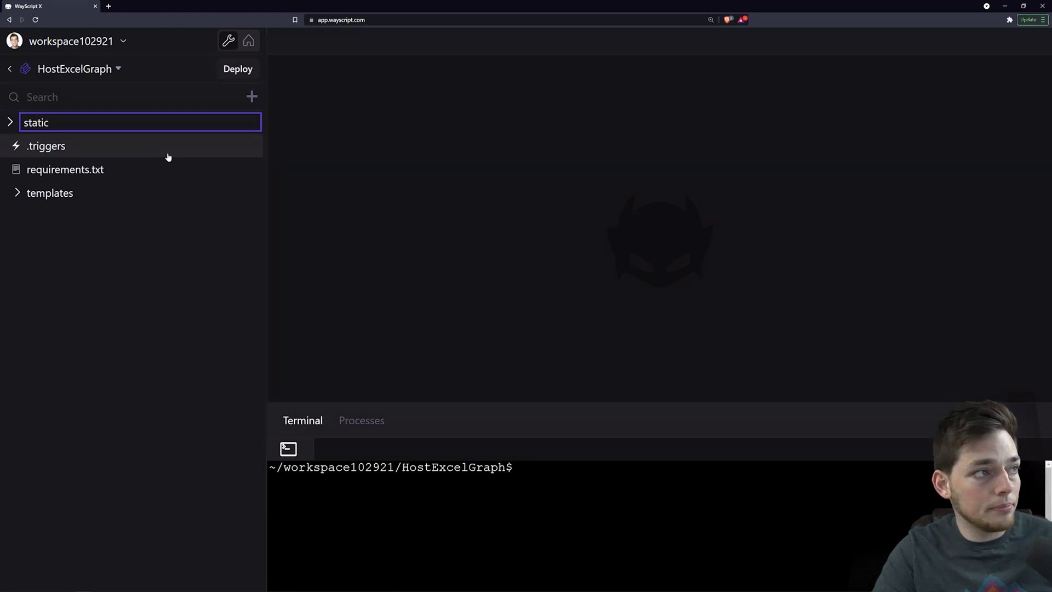
pyautogui.press('Return')
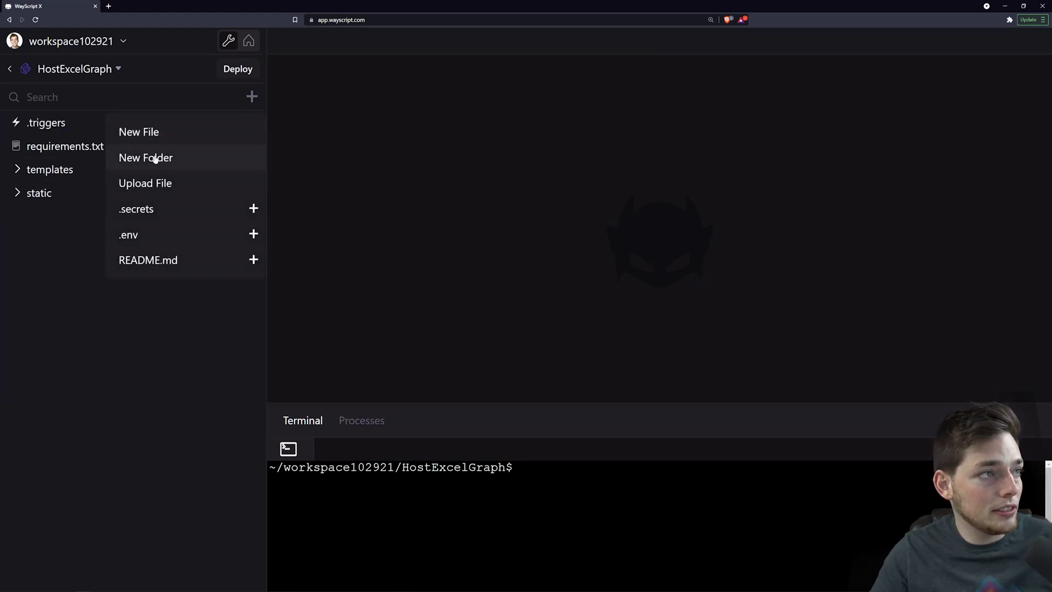
pyautogui.click(161, 141)
pyautogui.write('ap')
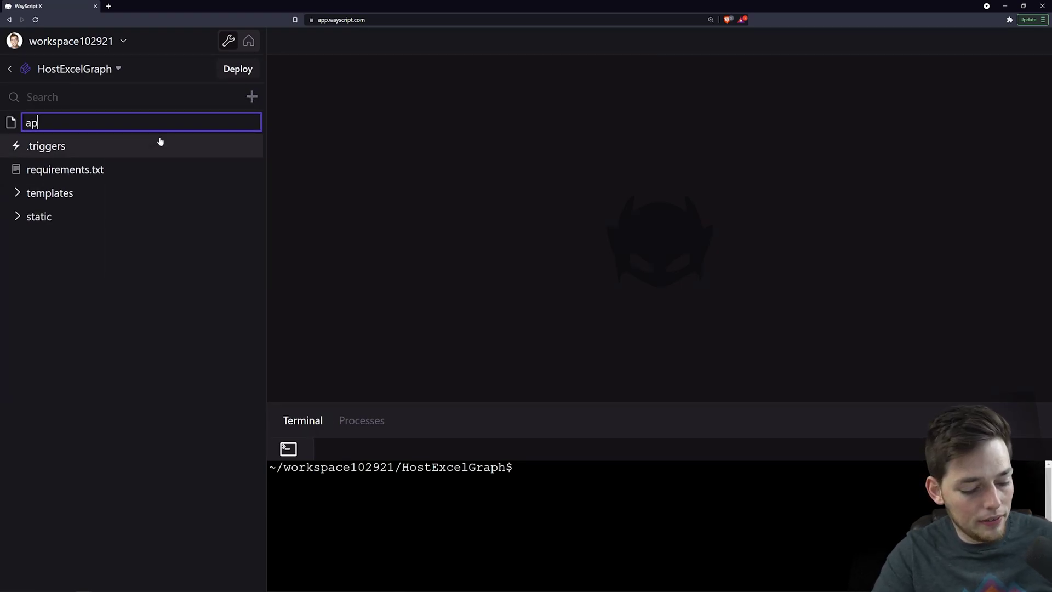
pyautogui.write('p.py')
pyautogui.press('Return')
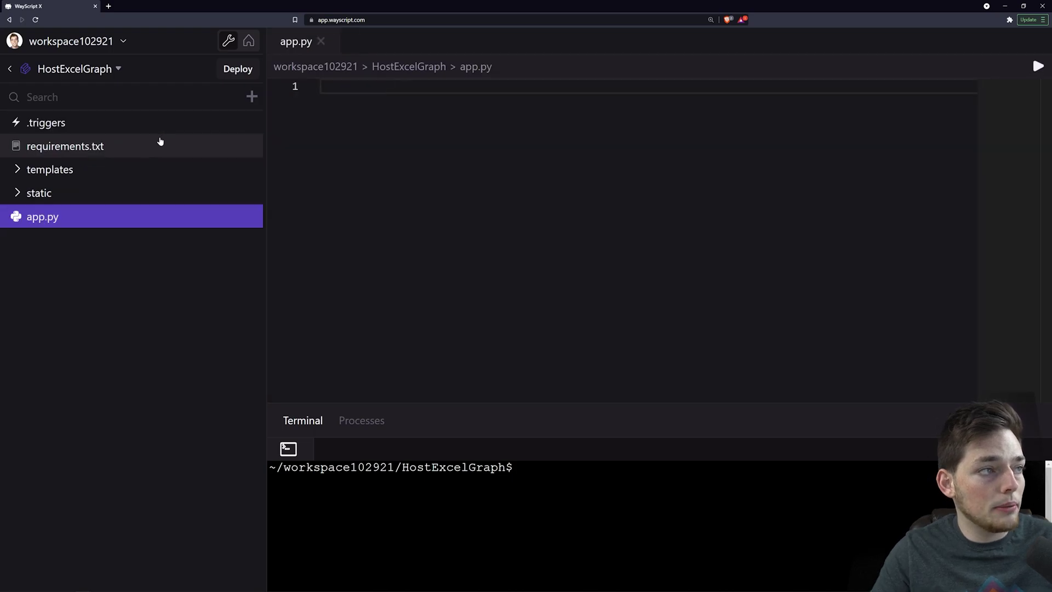
# Paste the flask, pandas and matplotlib imports and the Flask app creation line
pyautogui.write('from flask import Flask, render_template import pandas as pd import matplotlib.pyplot as plt')
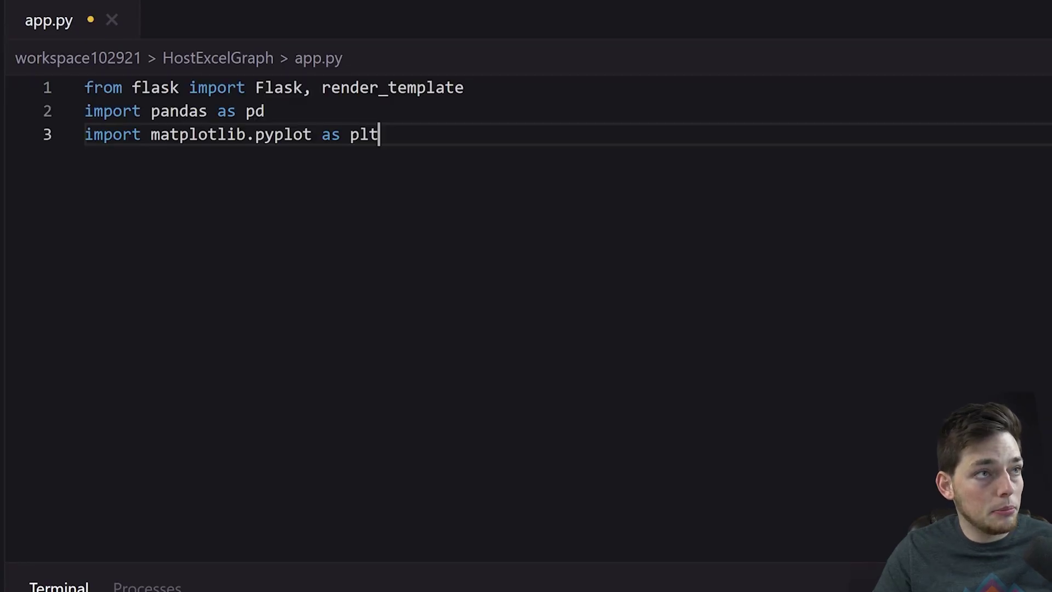
pyautogui.press('Return')
pyautogui.press('Return')
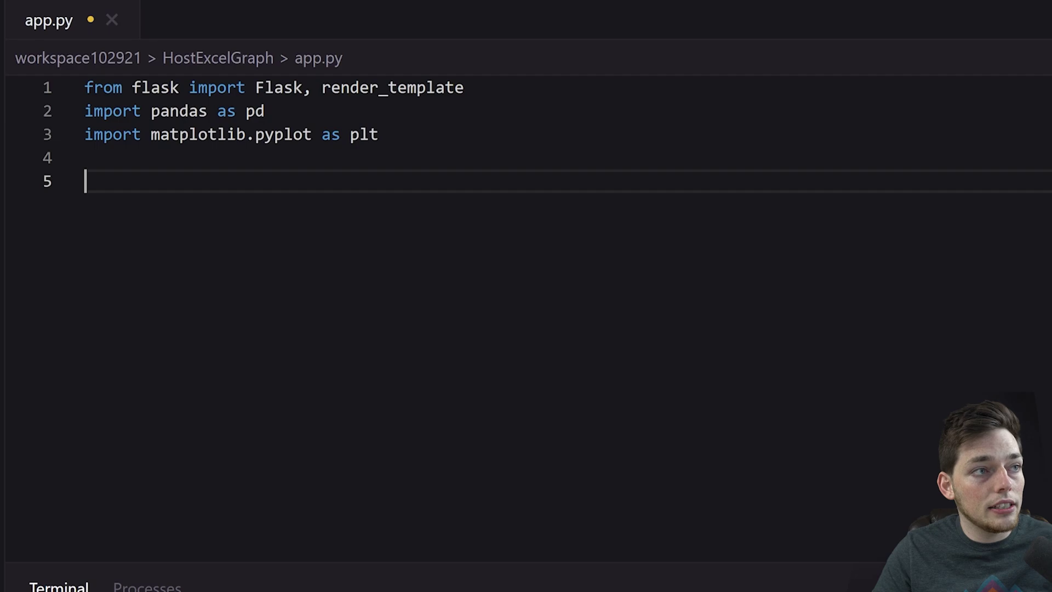
pyautogui.write('app = Flask(__name__)')
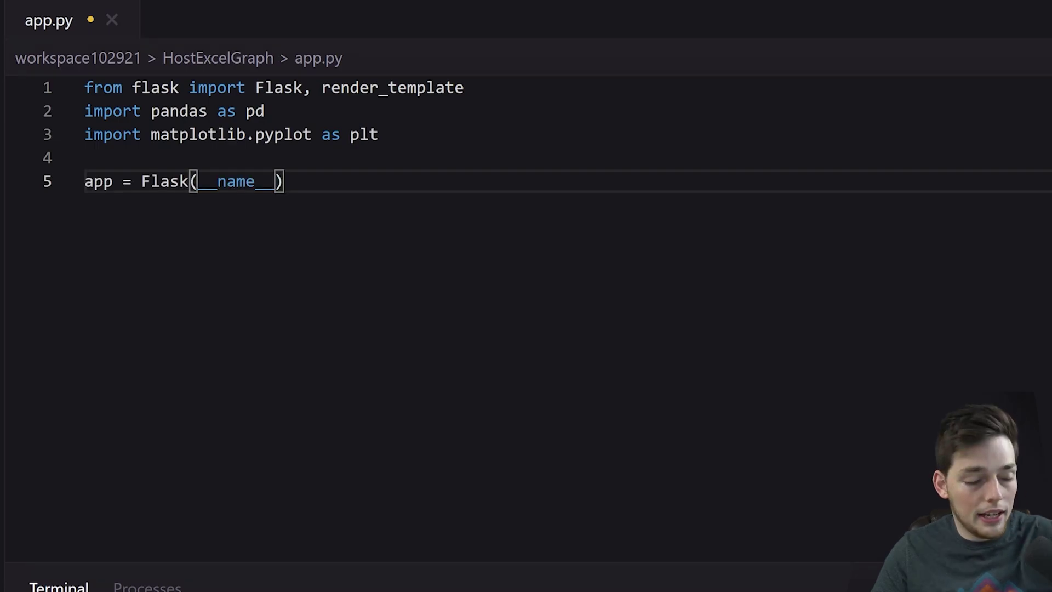
pyautogui.press('Return')
pyautogui.press('Return')
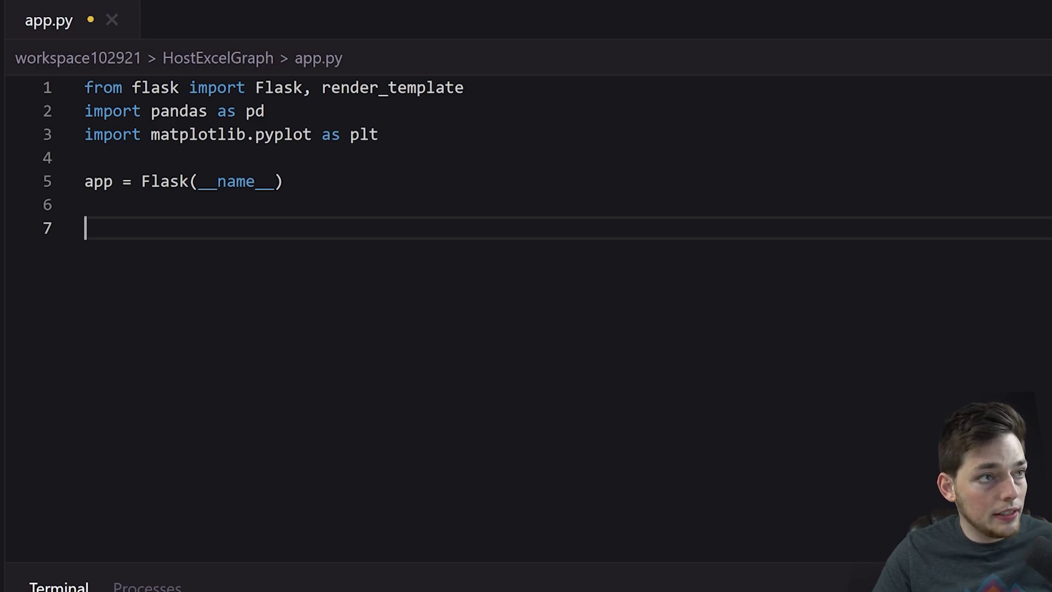
pyautogui.write("@app.route('/'")
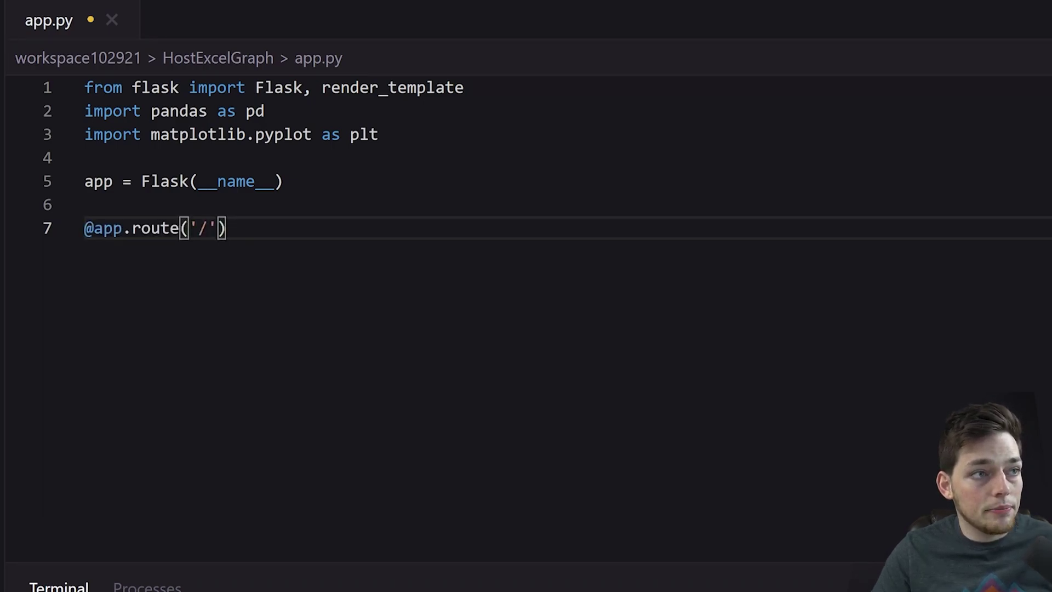
pyautogui.press('Home')
pyautogui.hotkey('shift', 'End')
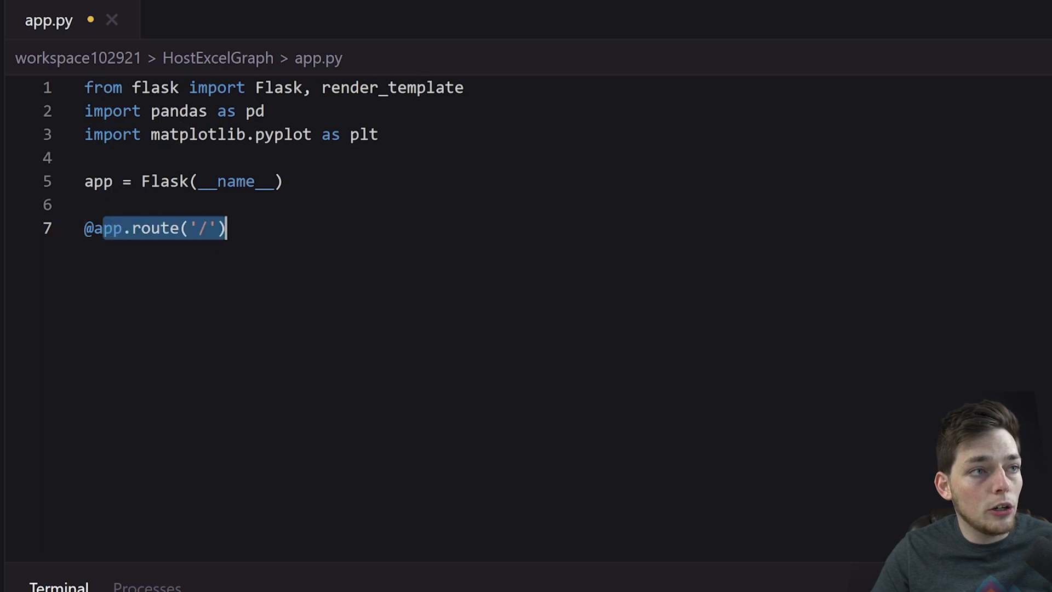
pyautogui.press('End')
pyautogui.press('Return')
pyautogui.write('def index():')
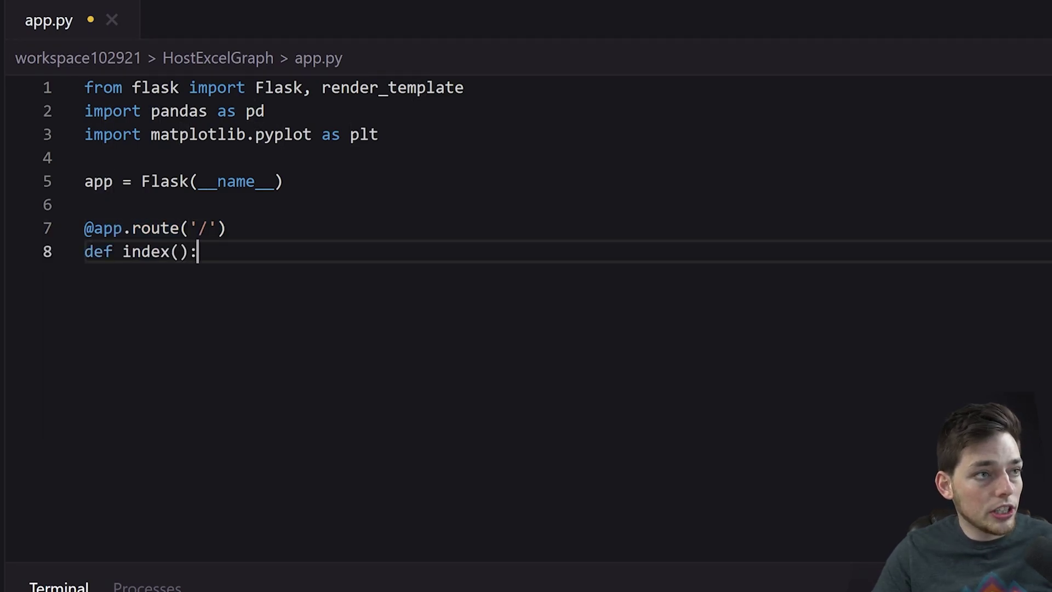
pyautogui.press('Return')
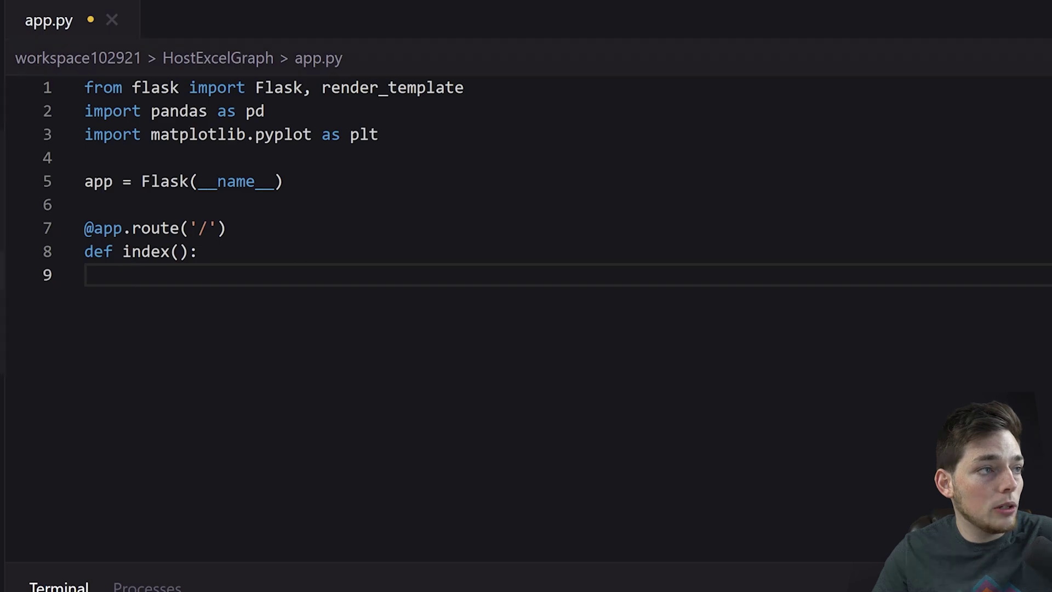
pyautogui.write('df = ')
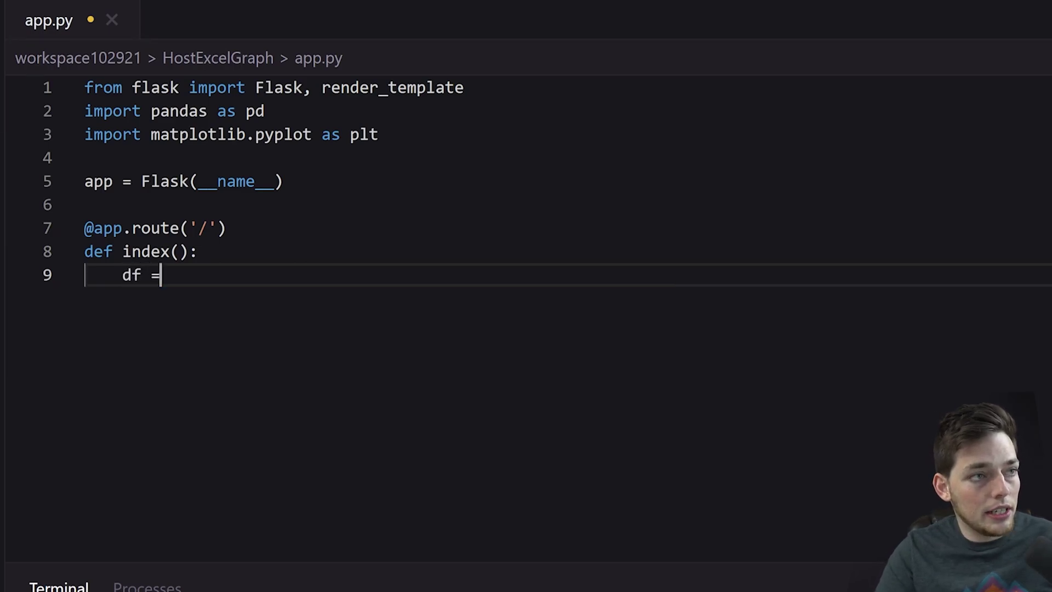
pyautogui.write('pd.read')
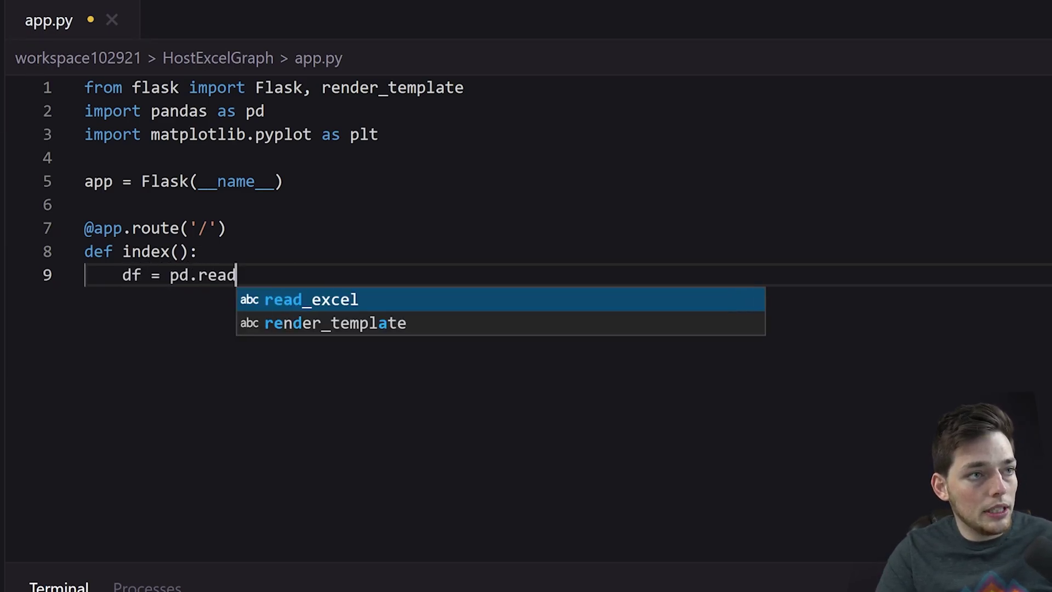
pyautogui.write('_excel(')
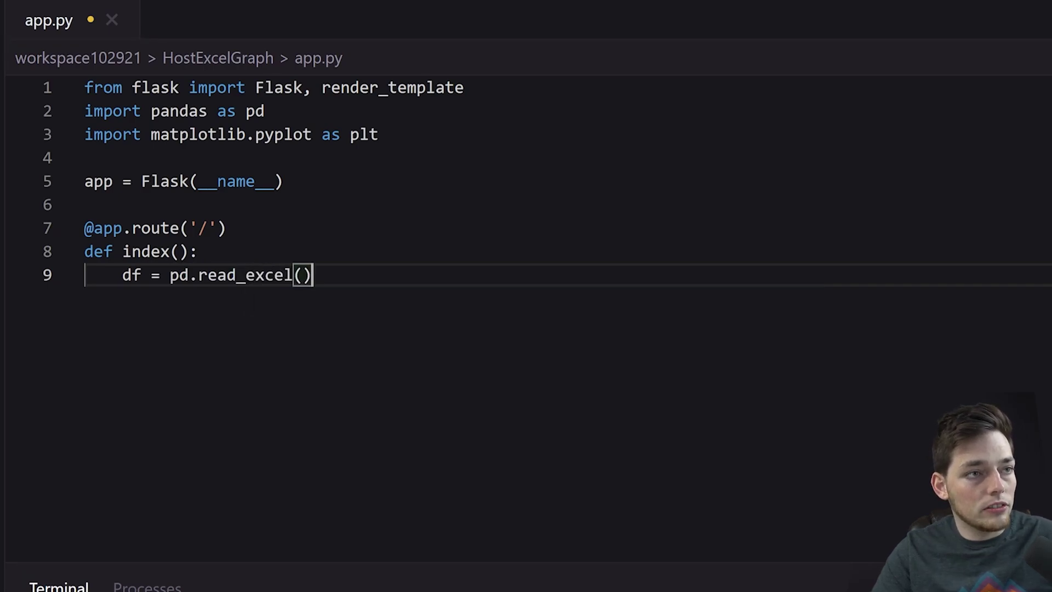
pyautogui.write("'samp")
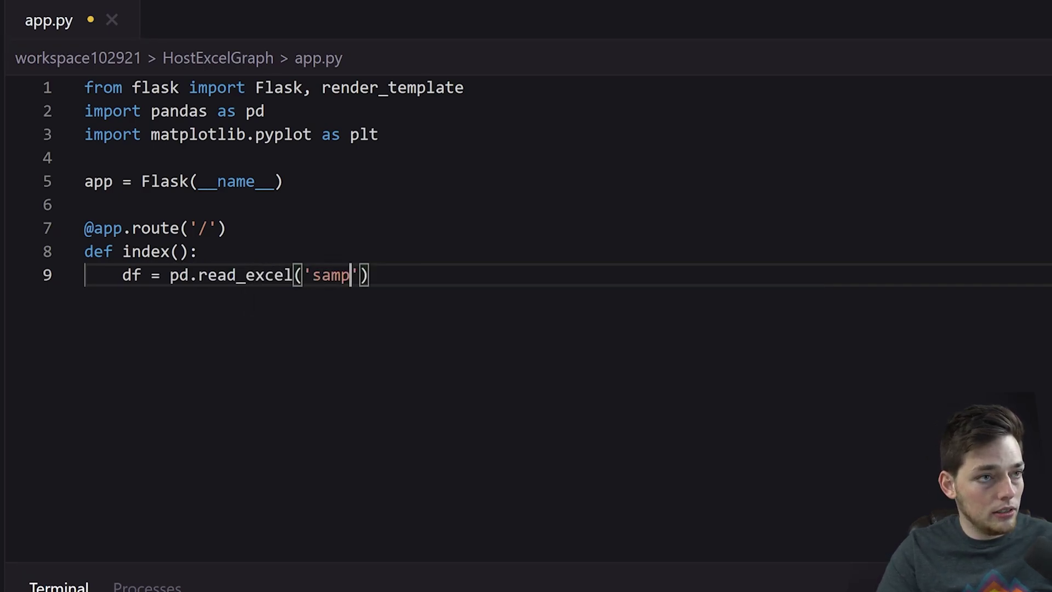
pyautogui.write('leworkb')
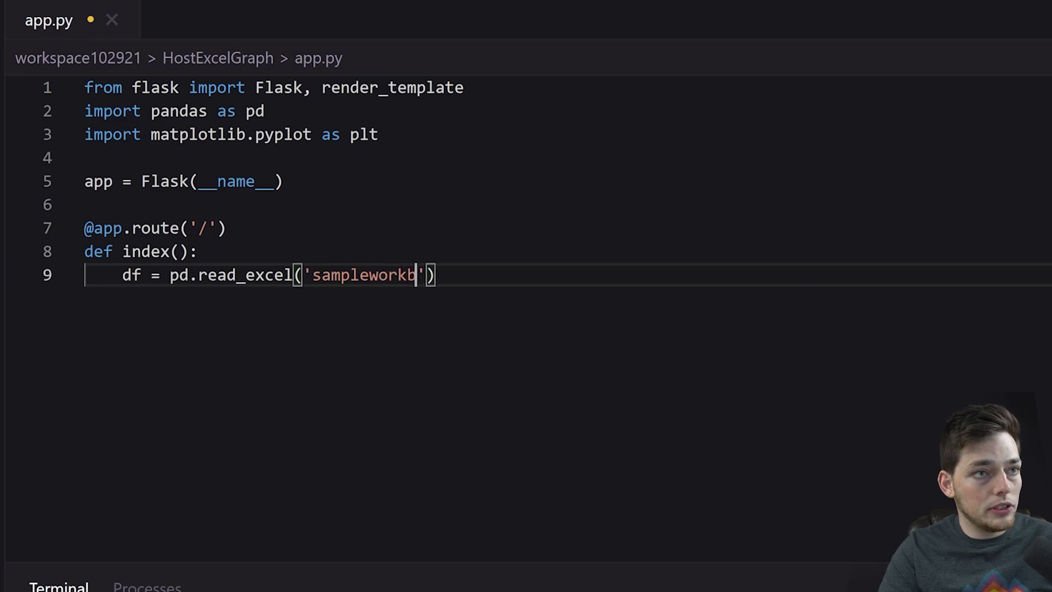
pyautogui.write('ook.xlsx')
# In index, read the Excel workbook, plot X against Y, and start the savefig line
pyautogui.press('End')
pyautogui.press('Return')
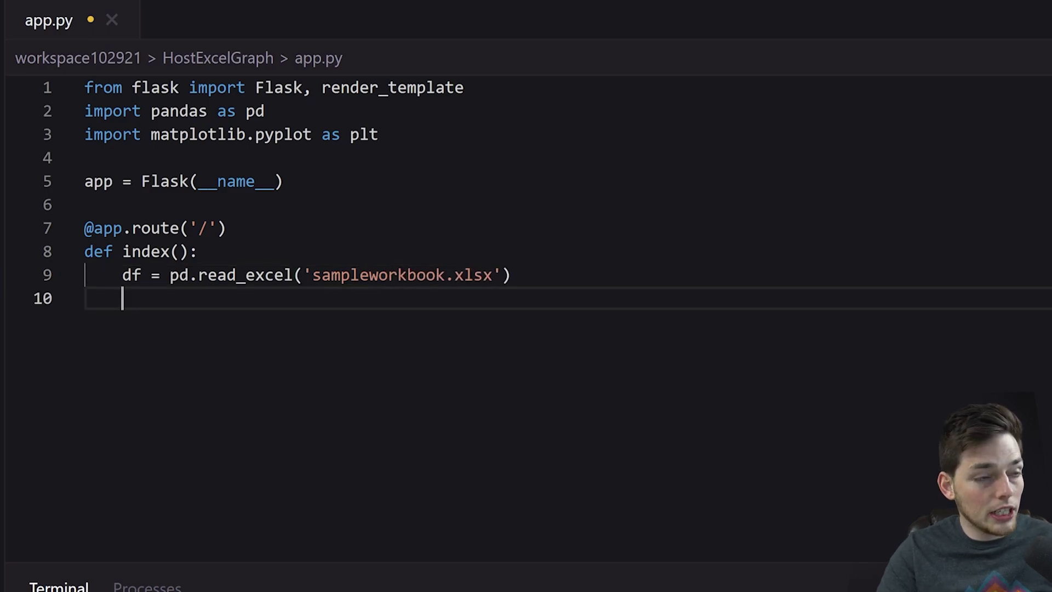
pyautogui.write('df.plot(')
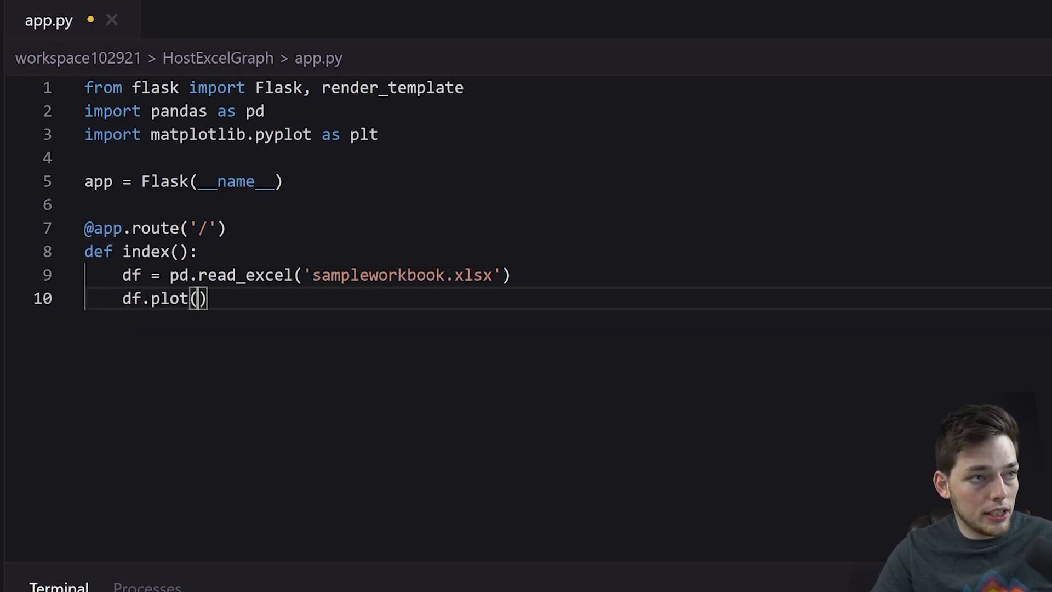
pyautogui.write('x')
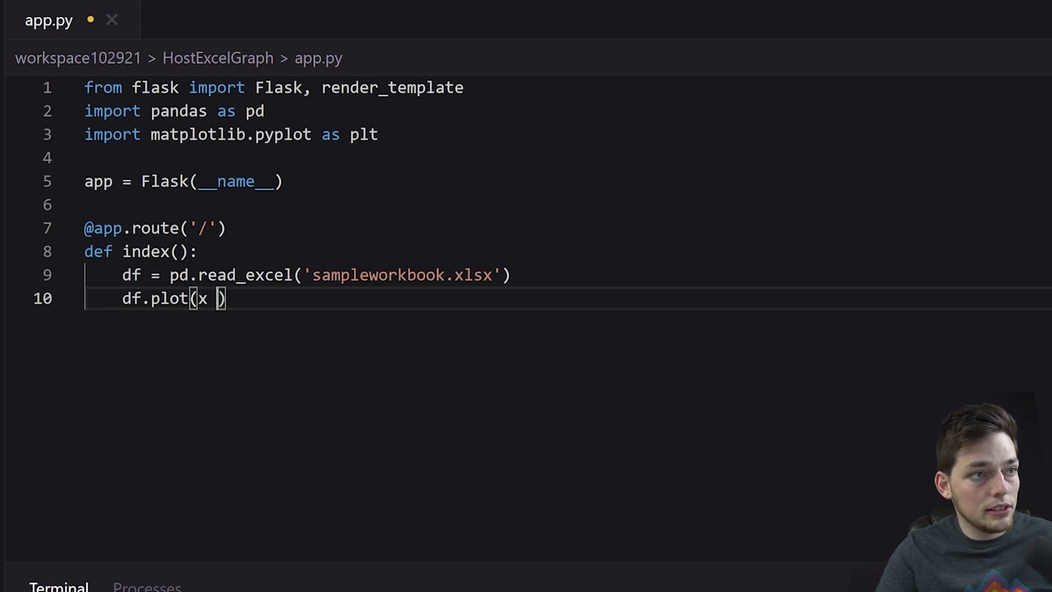
pyautogui.write(" = '")
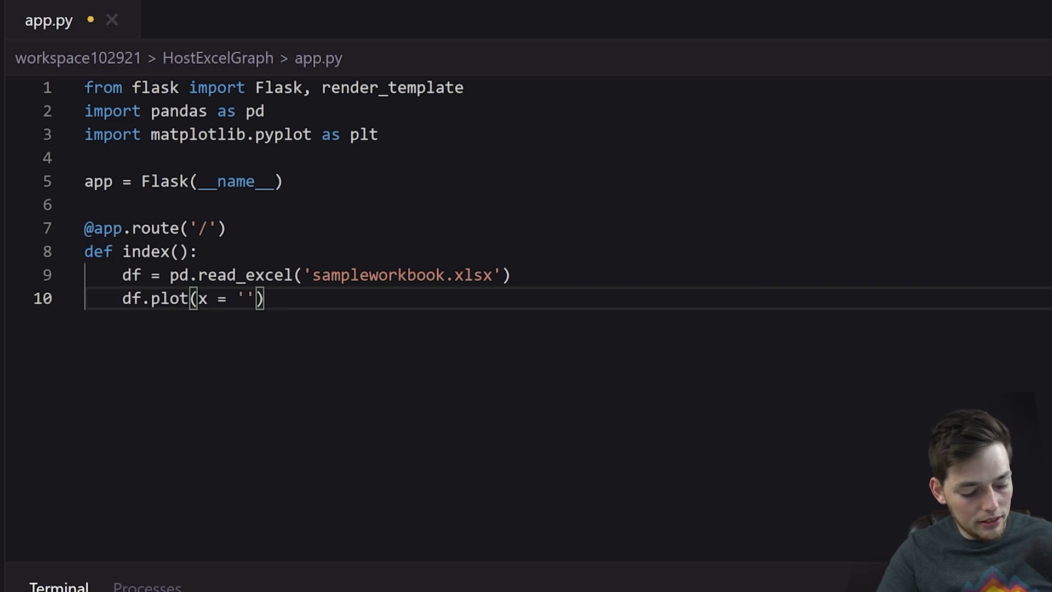
pyautogui.write("X', y")
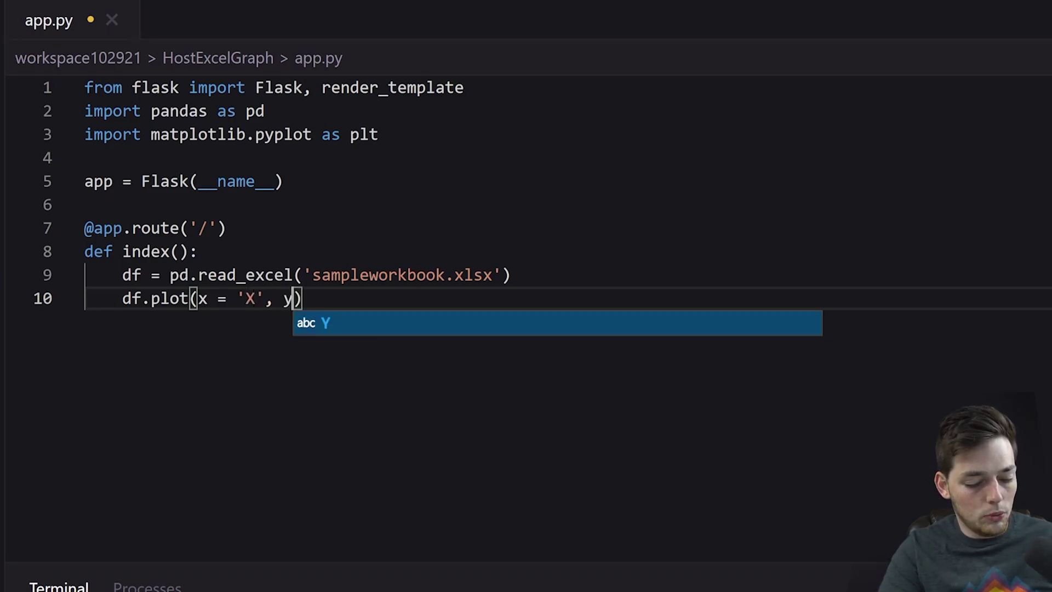
pyautogui.write("='Y'")
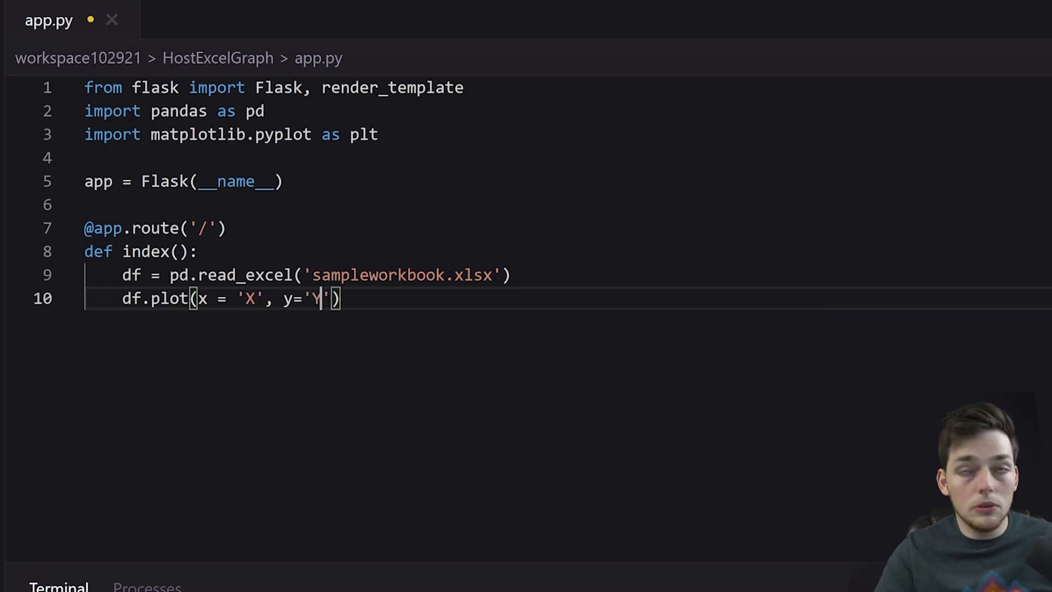
pyautogui.write(');')
pyautogui.press('Return')
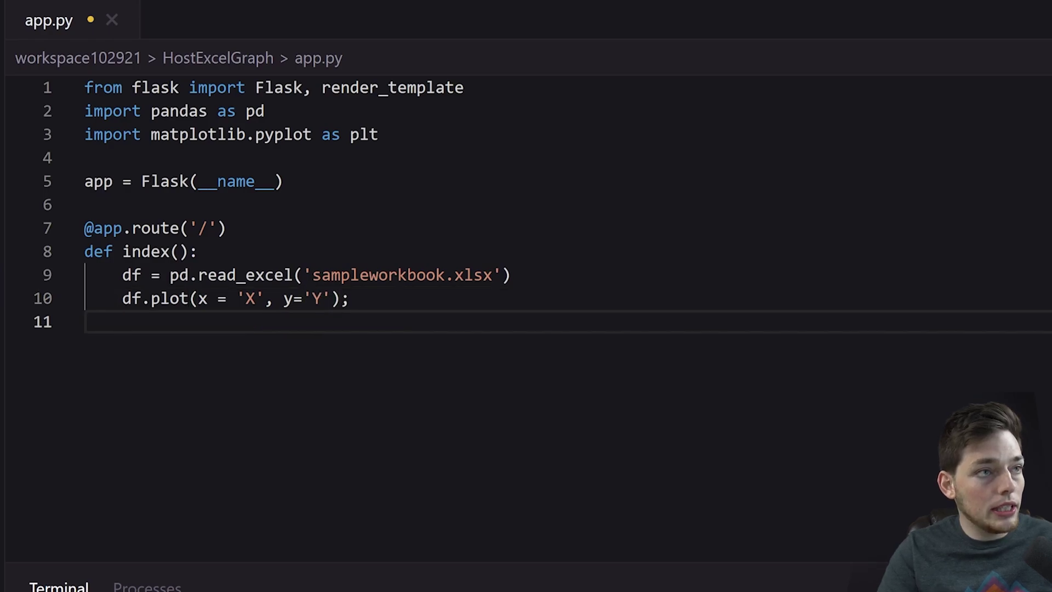
pyautogui.write('plt')
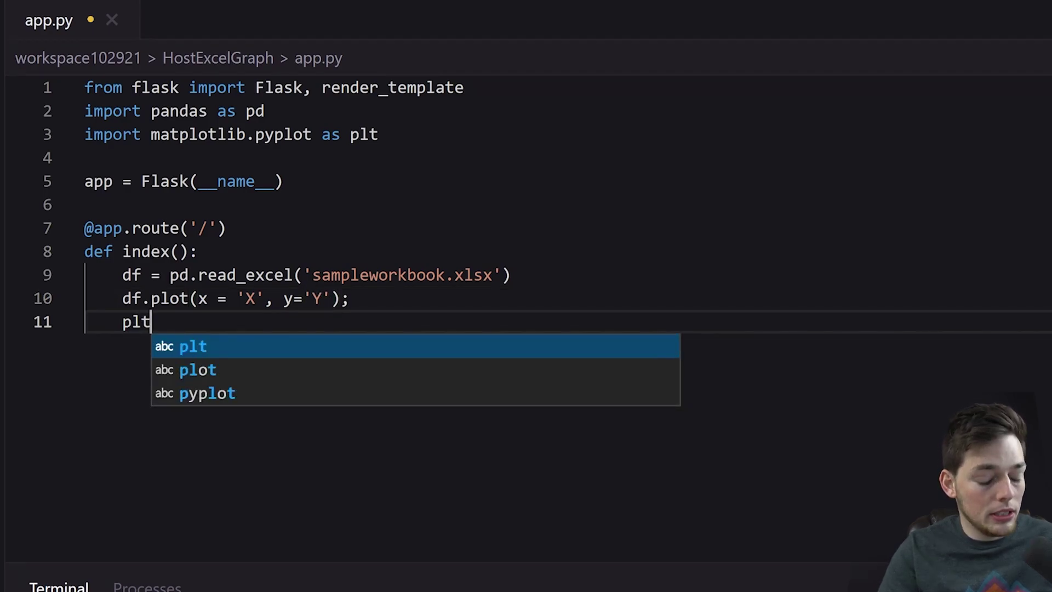
pyautogui.write('.')
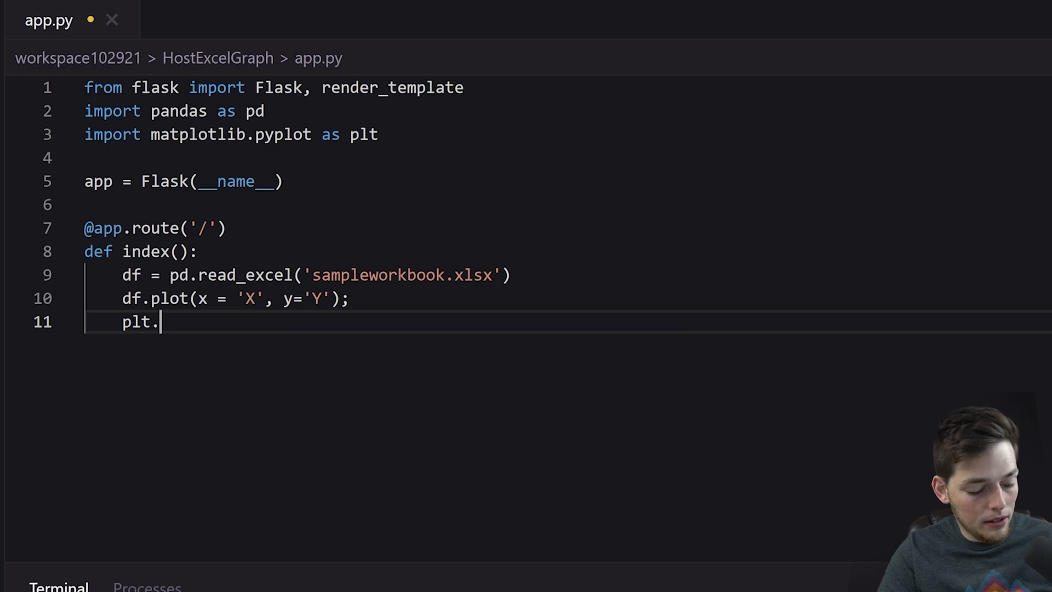
pyautogui.write('save')
pyautogui.press('Tab')
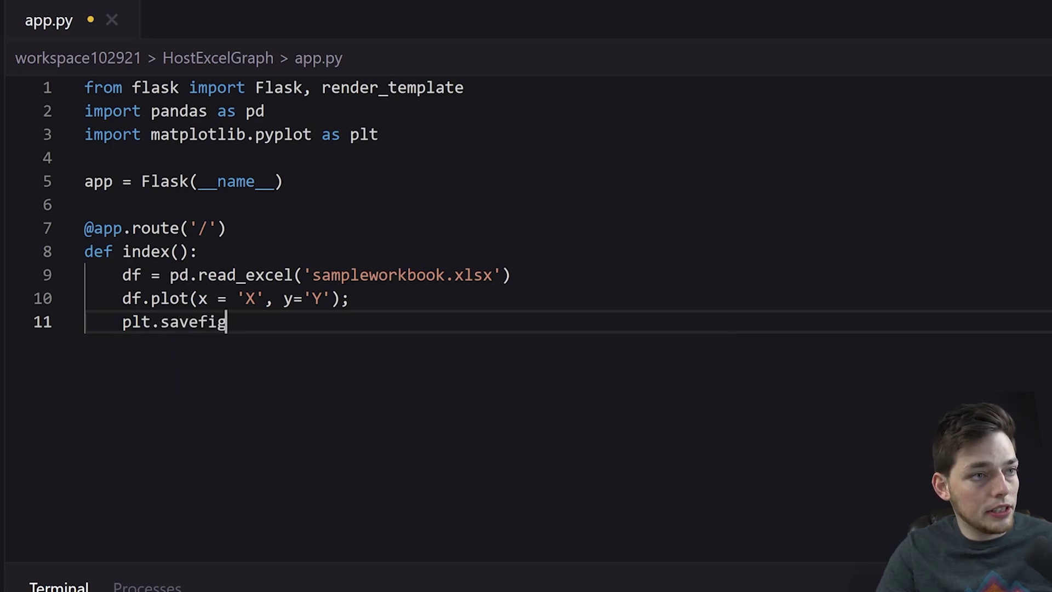
pyautogui.write('()')
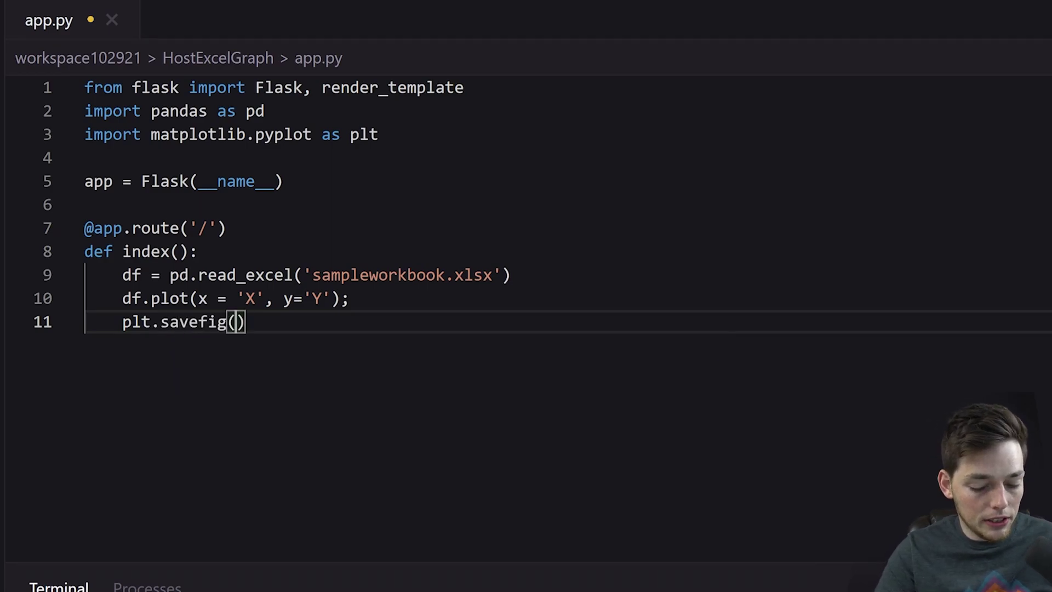
pyautogui.write("'stat")
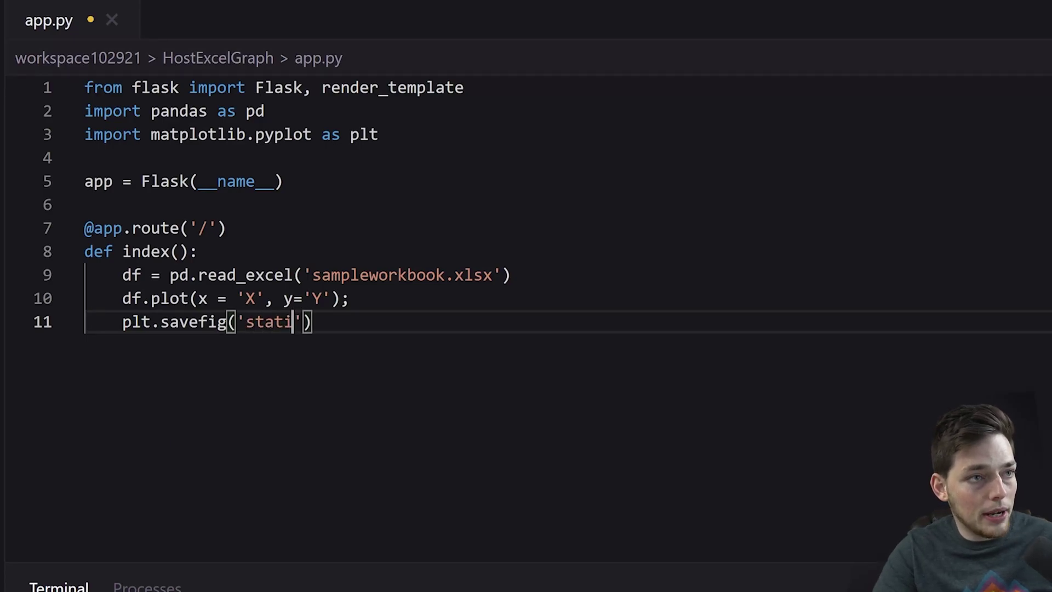
pyautogui.write('ic/fig')
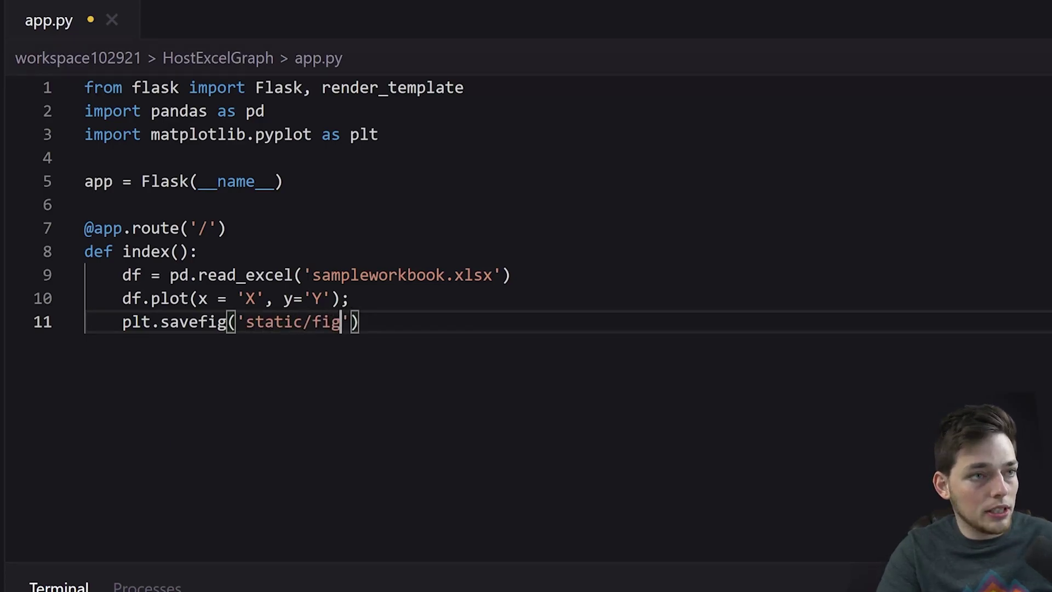
pyautogui.write('ure.png')
# Save static/figure.png, return the index.html render, and add the app.run() main block
pyautogui.press('End')
pyautogui.press('Return')
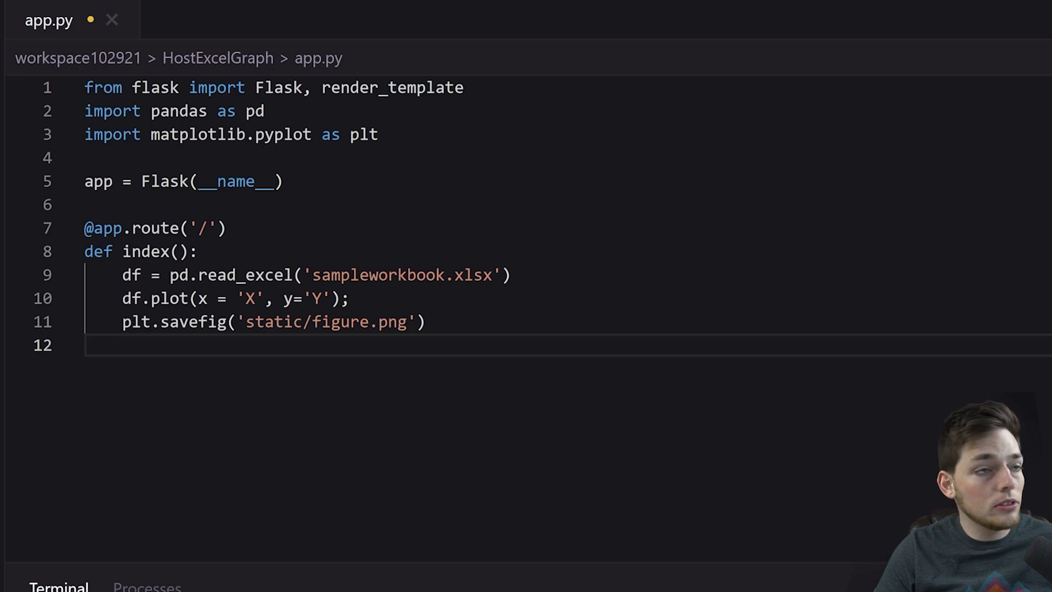
pyautogui.press('Up')
pyautogui.press('End')
pyautogui.press('Return')
pyautogui.write("return render_template('index.html')")
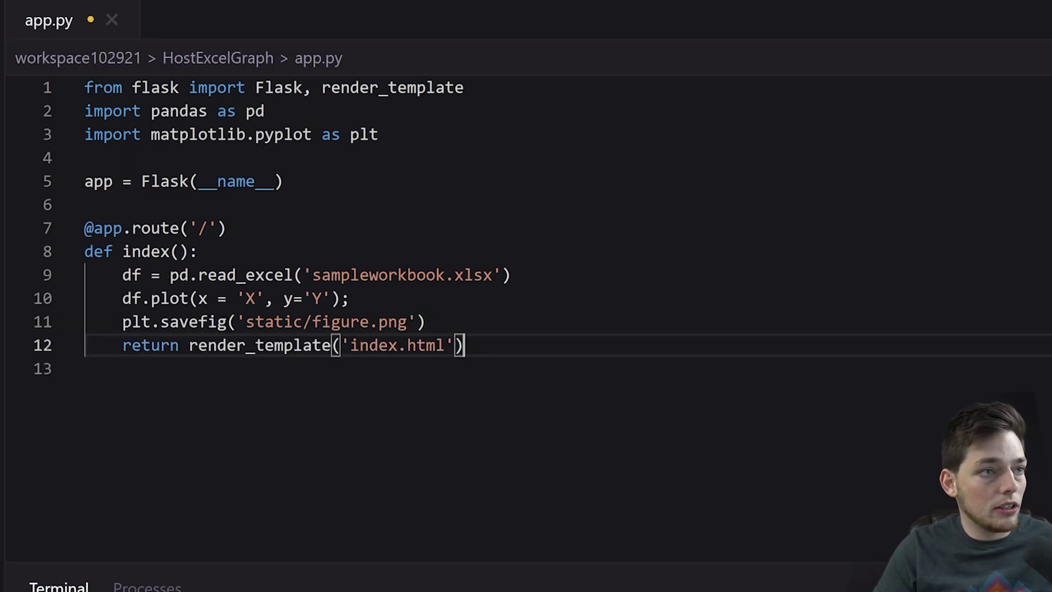
pyautogui.press('Return')
pyautogui.press('Return')
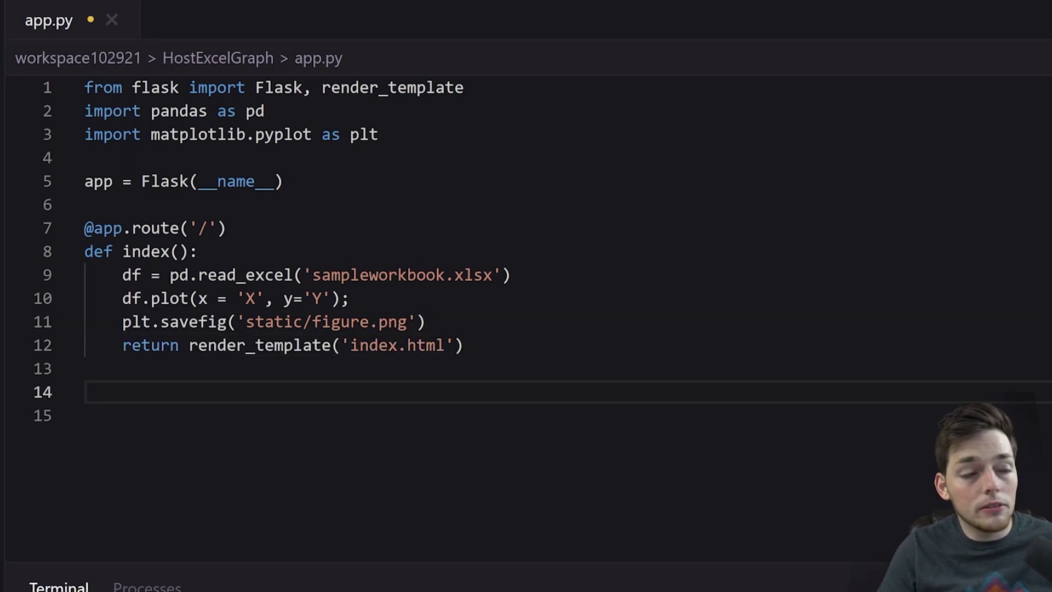
pyautogui.write("if __name__ == '__main__':     app.run()")
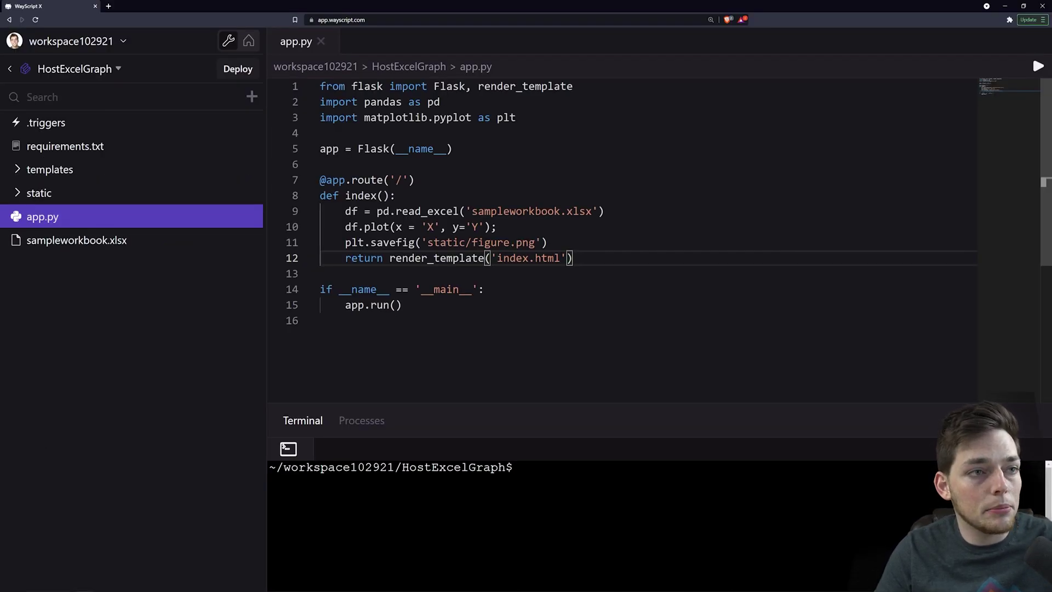
# Create a new index.html file inside the templates folder
pyautogui.moveTo(496, 259); pyautogui.dragTo(567, 258)
pyautogui.click(573, 258)
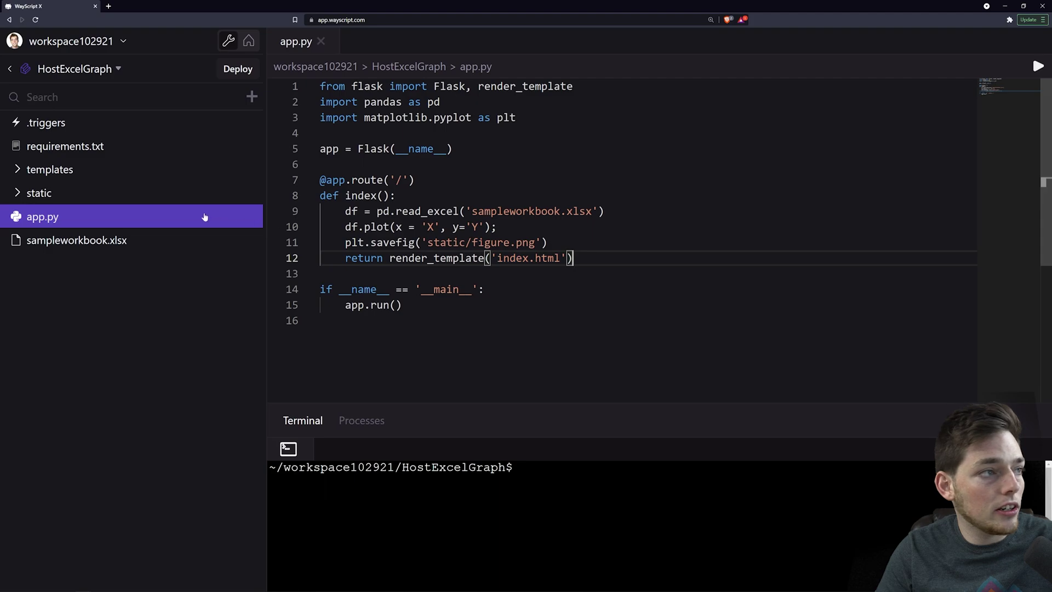
pyautogui.rightClick(106, 174)
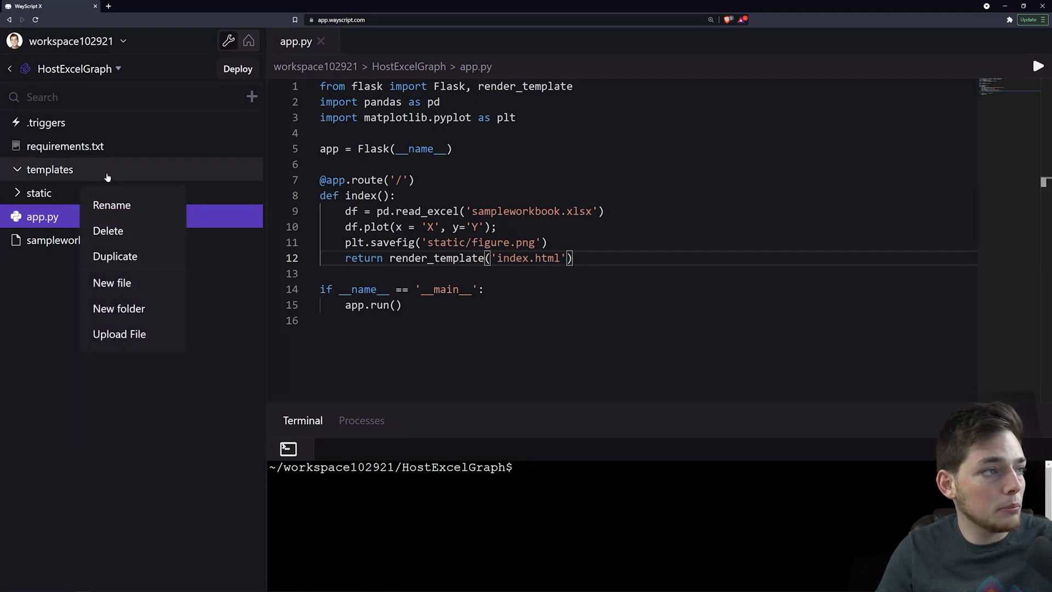
pyautogui.click(127, 283)
pyautogui.write('in')
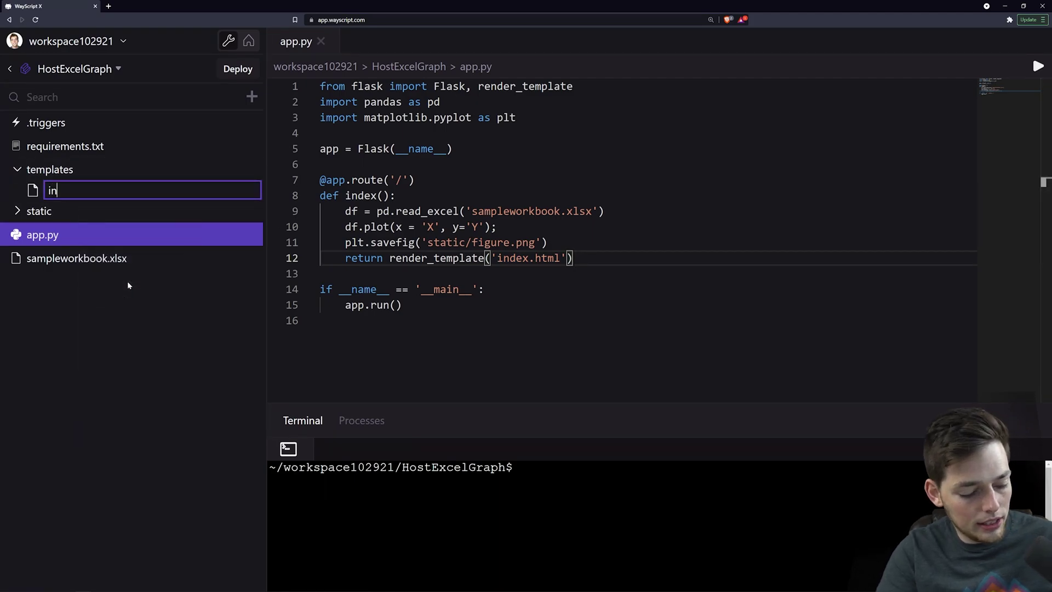
pyautogui.write('dex.html')
pyautogui.press('Return')
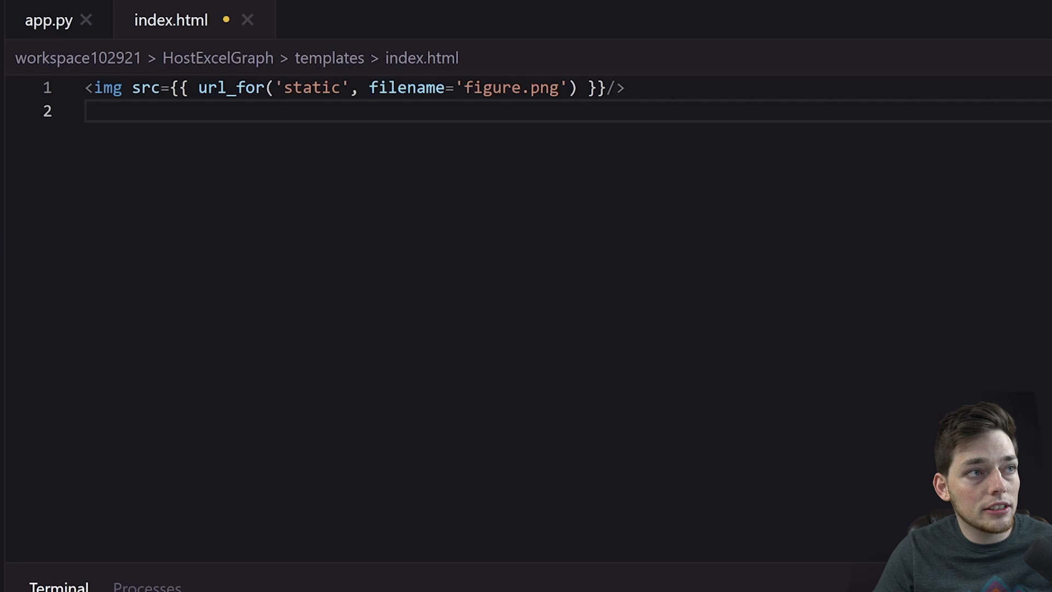
# Give index.html an img tag showing static figure.png via url_for, and save it
pyautogui.moveTo(84, 87); pyautogui.dragTo(301, 87)
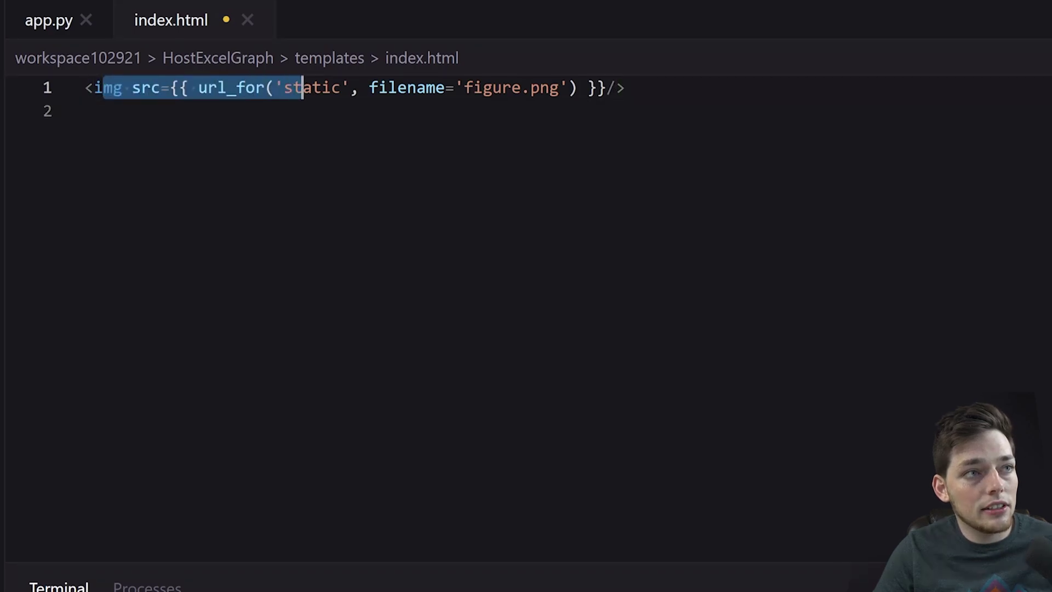
pyautogui.click(294, 87)
pyautogui.doubleClick(312, 87)
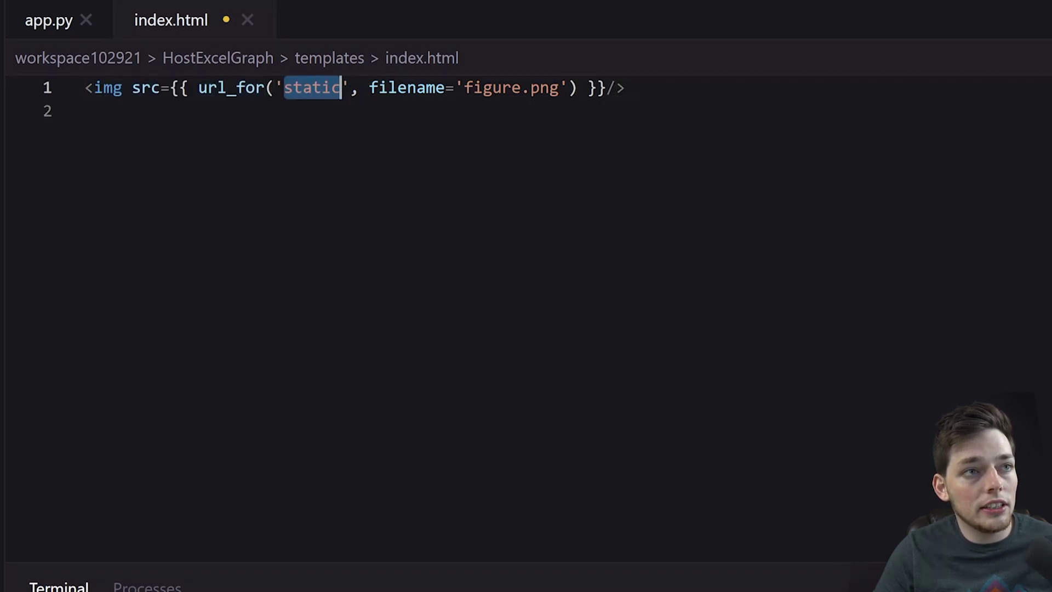
pyautogui.moveTo(457, 87); pyautogui.dragTo(578, 87)
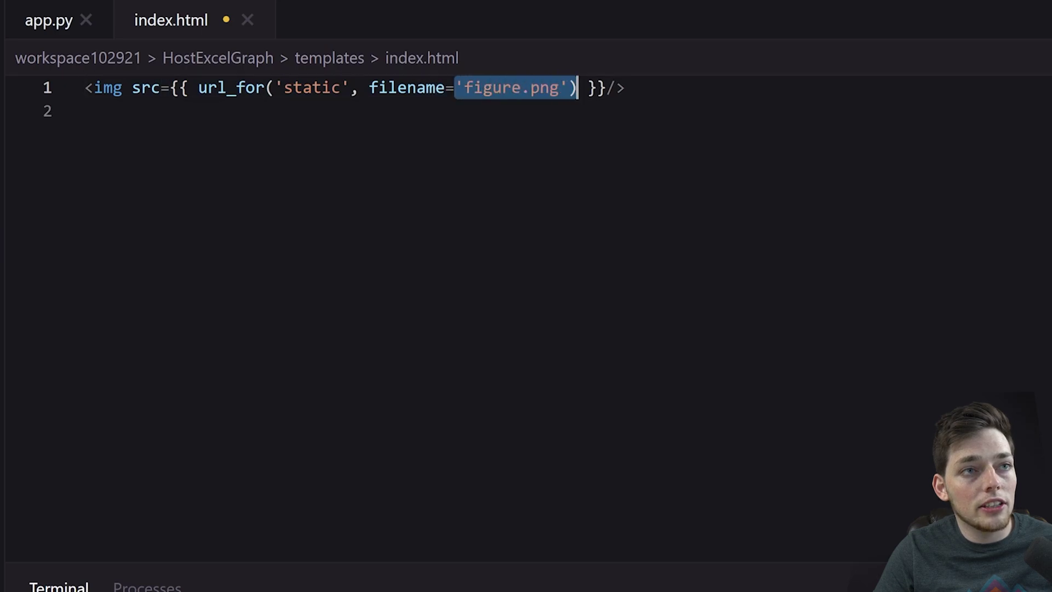
pyautogui.click(624, 88)
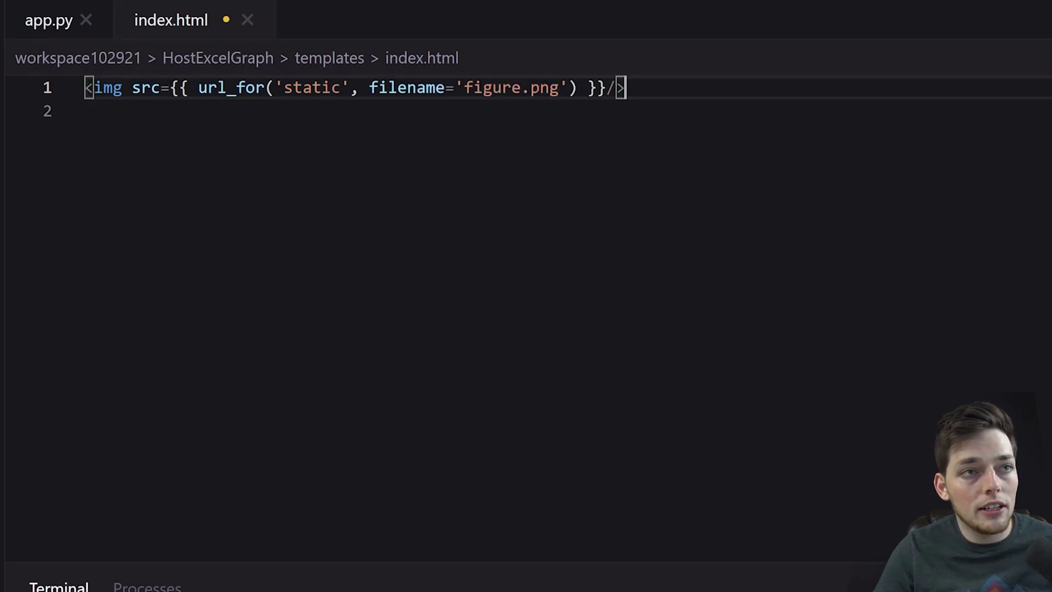
pyautogui.hotkey('ctrl', 's')
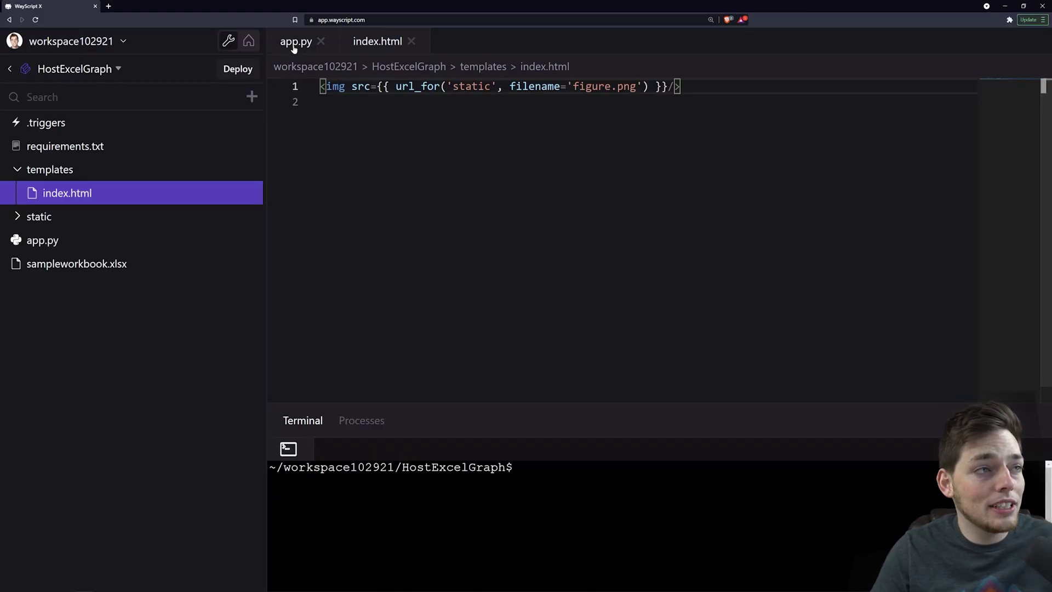
# Review the route decorator, savefig and render_template lines in app.py
pyautogui.click(294, 43)
pyautogui.moveTo(345, 180); pyautogui.dragTo(416, 180)
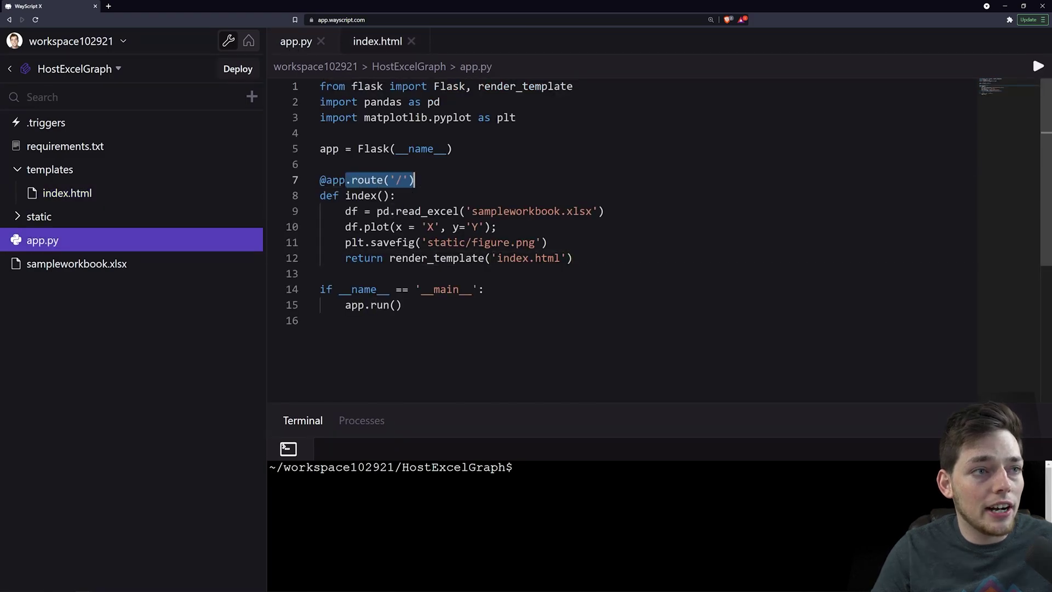
pyautogui.moveTo(356, 242); pyautogui.dragTo(548, 241)
pyautogui.click(547, 242)
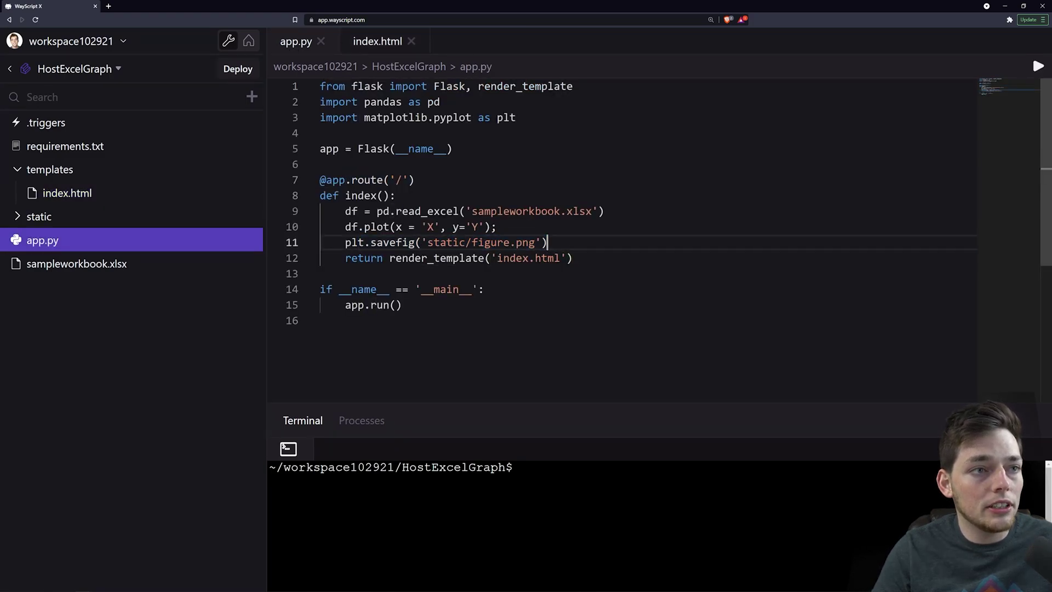
pyautogui.moveTo(360, 257); pyautogui.dragTo(573, 257)
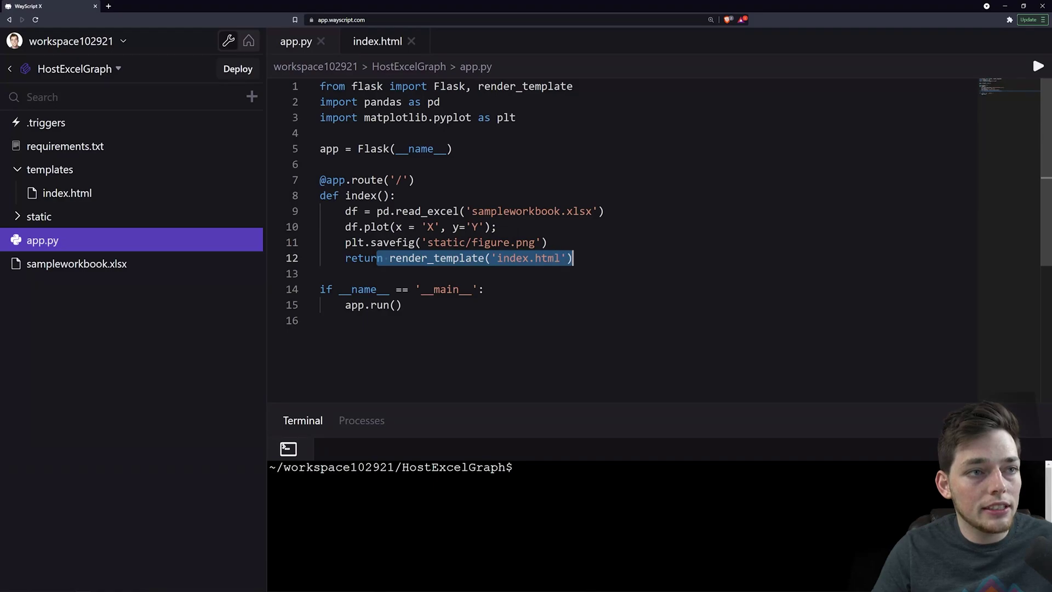
pyautogui.click(573, 257)
# Add a new deploy trigger in the project's .triggers
pyautogui.click(82, 126)
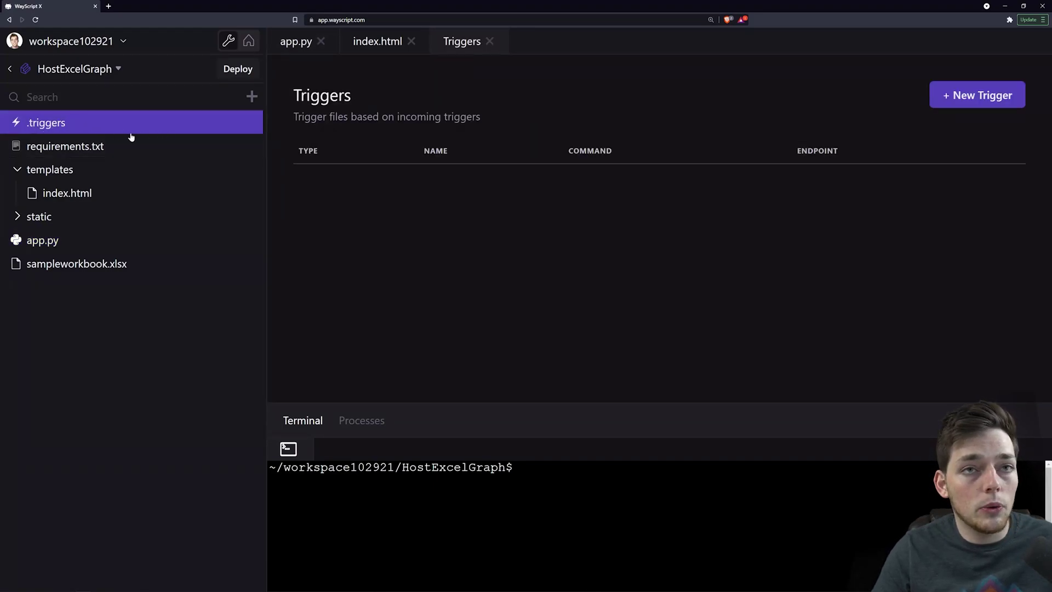
pyautogui.click(977, 96)
pyautogui.click(871, 109)
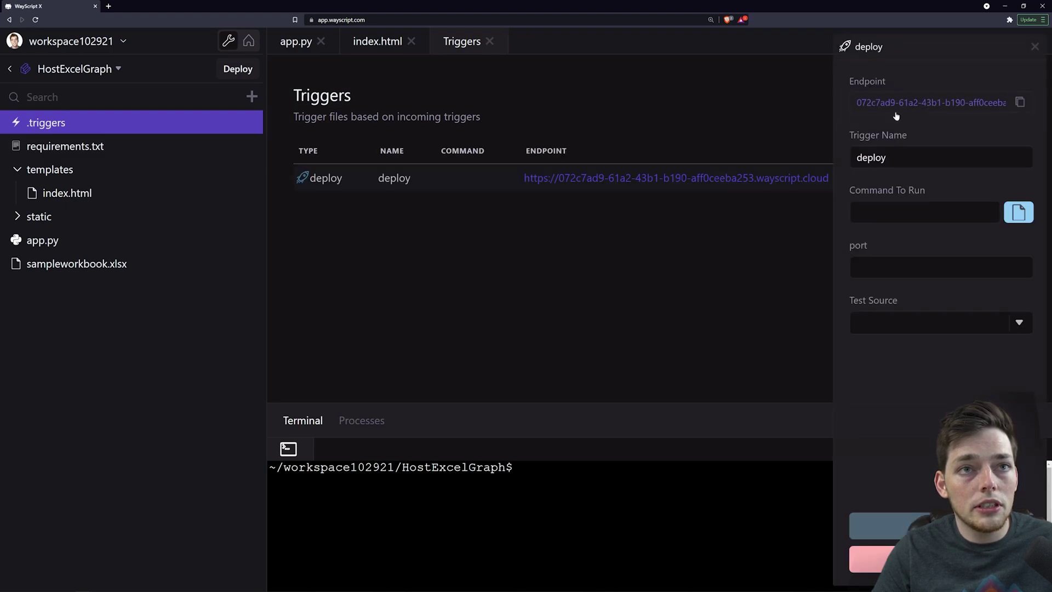
# Fill the trigger's command field with the flask run command from the Flask hosting docs
pyautogui.click(758, 177)
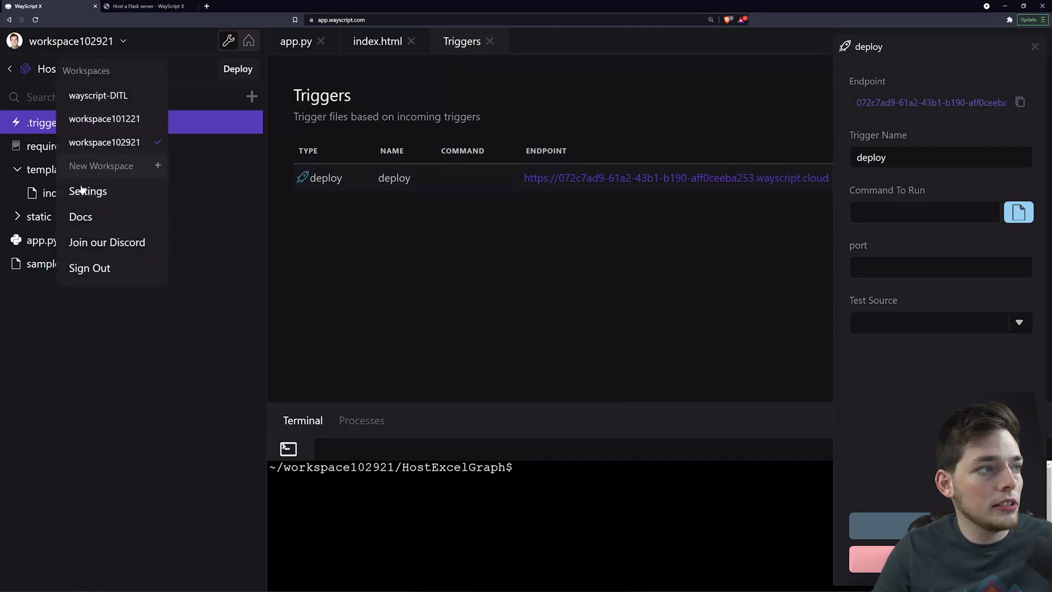
pyautogui.hotkey('ctrl', 'Tab')
pyautogui.scroll(-3, 527, 362)
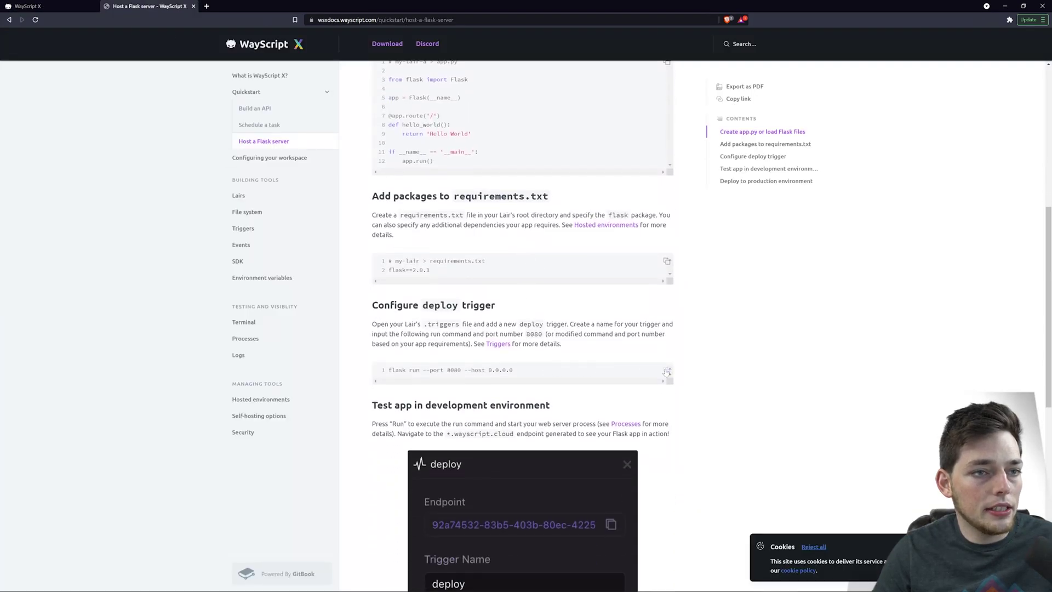
pyautogui.click(666, 373)
pyautogui.click(49, 6)
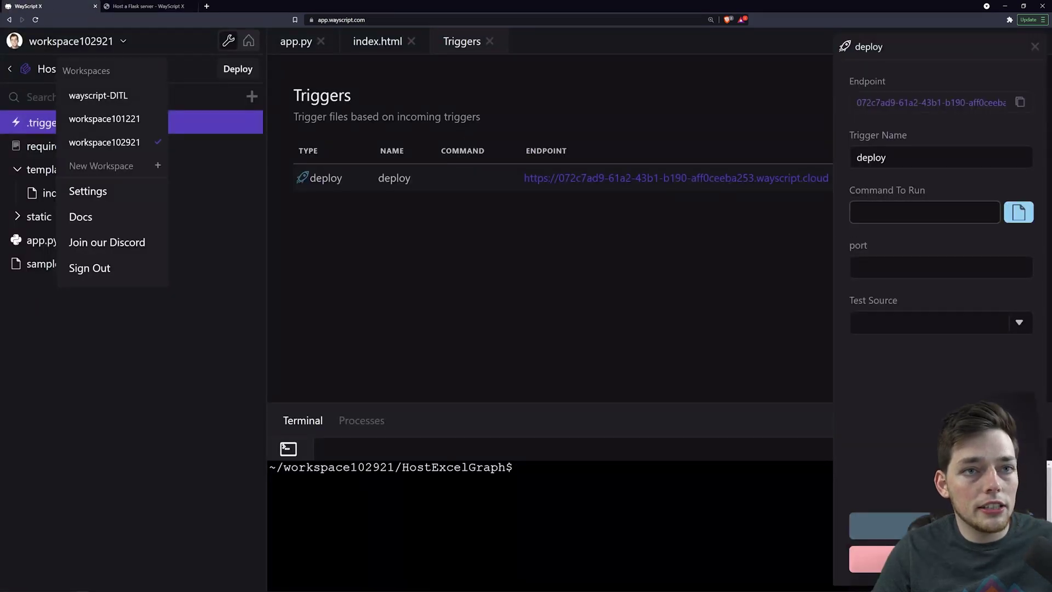
pyautogui.click(921, 213)
pyautogui.hotkey('ctrl', 'v')
pyautogui.click(894, 267)
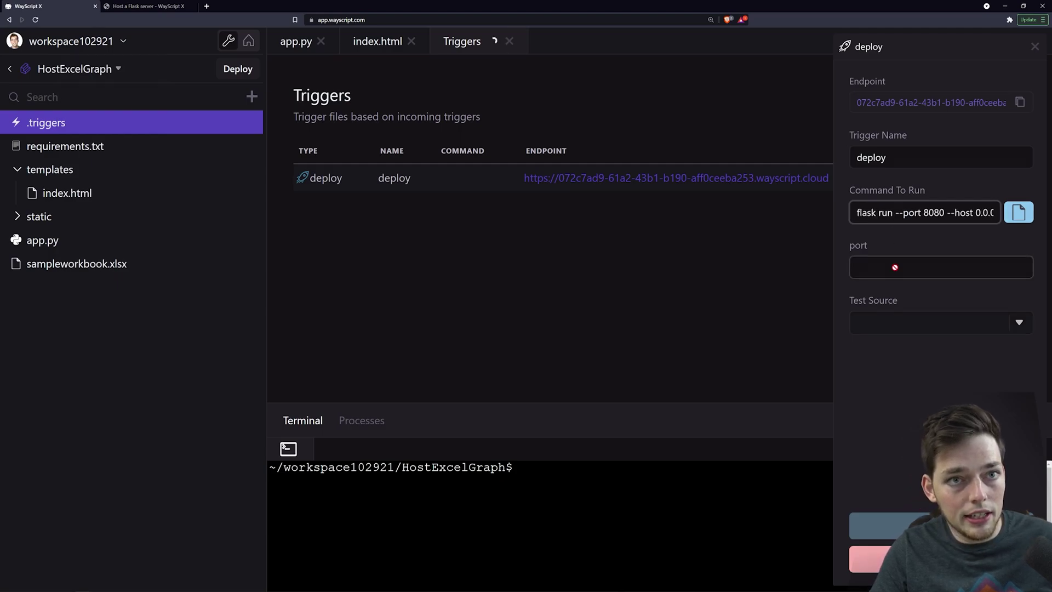
pyautogui.write('80')
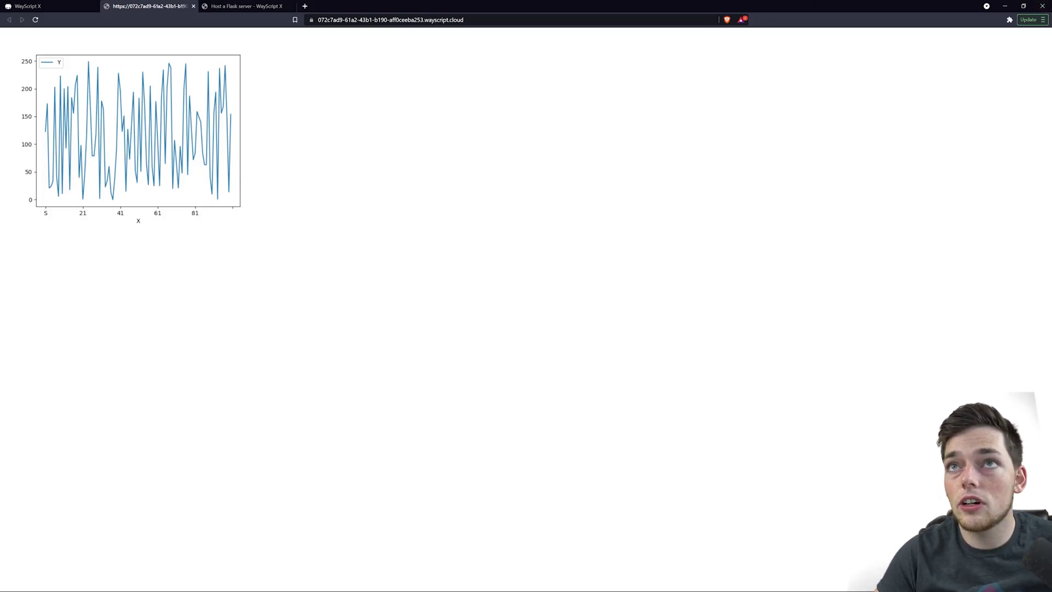
# Move the sampleworkbook.xlsx Excel window beside the hosted graph in Brave
pyautogui.moveTo(408, 84); pyautogui.dragTo(613, 46)
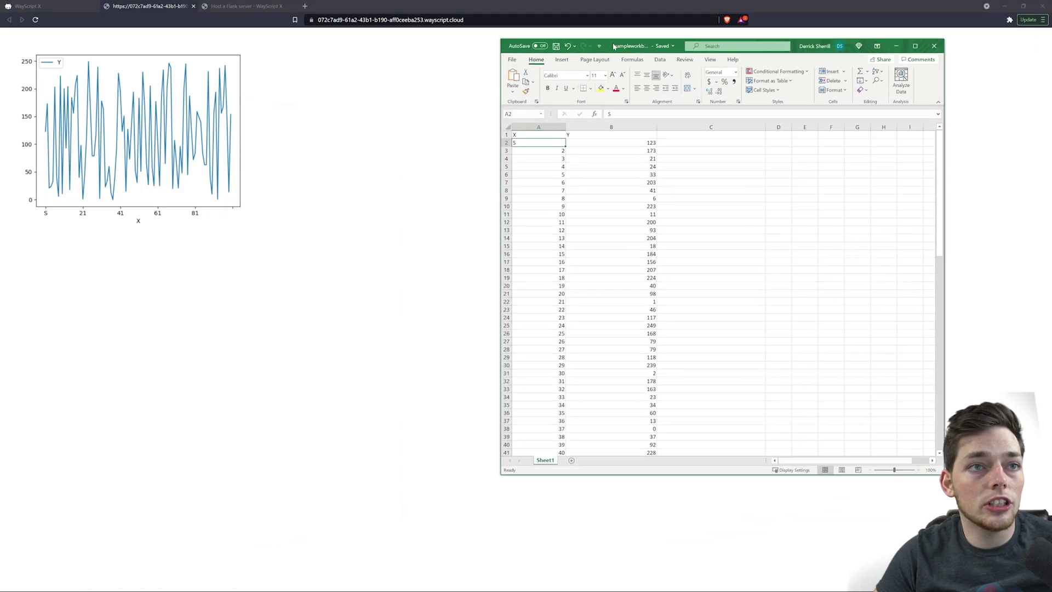